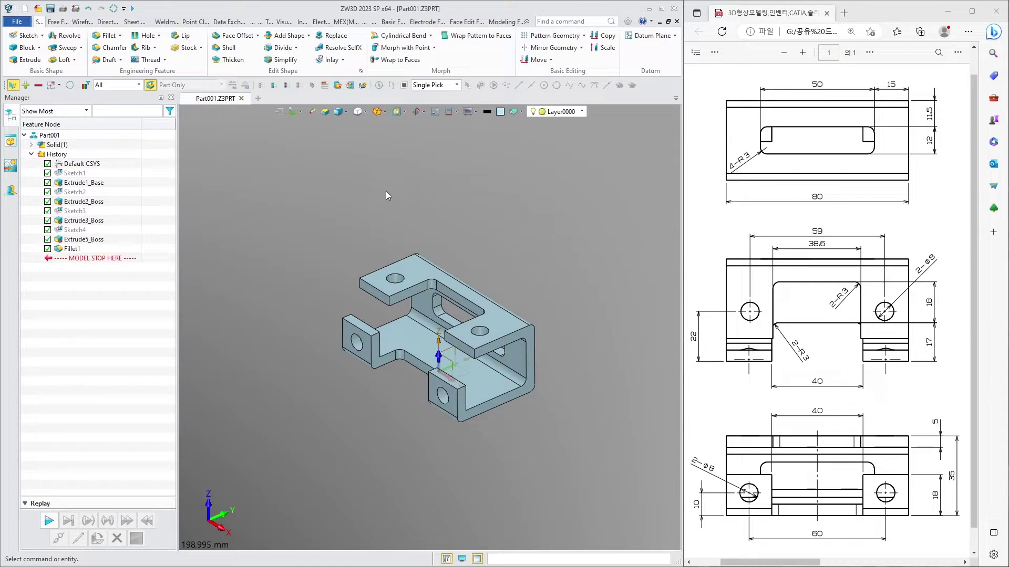
- Begin a new file, with Part / Standard chosen and Part002 as the name
click(259, 98)
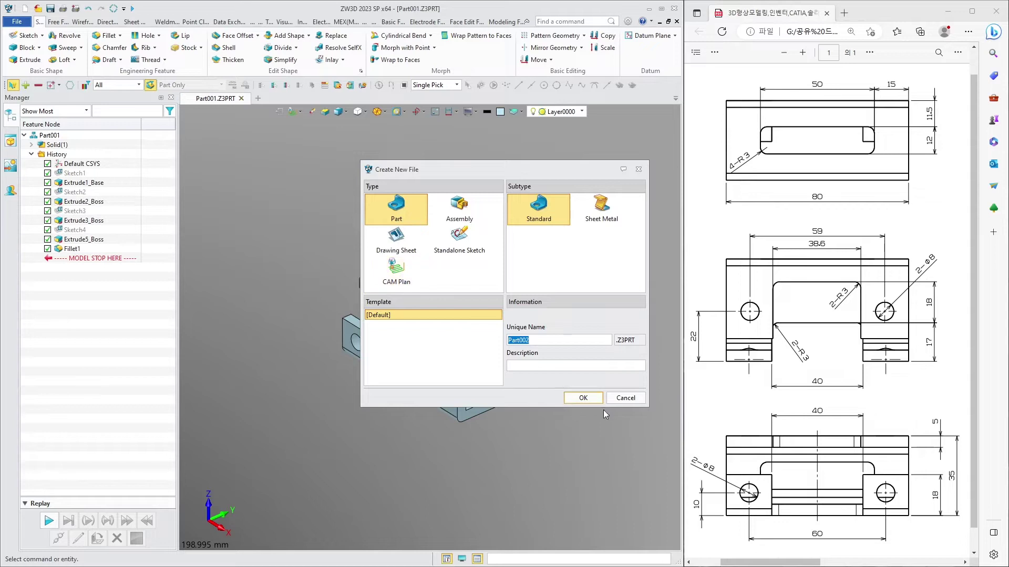
- Create Part002 and draw a rectangle centred on the origin in an XY-plane sketch
click(591, 399)
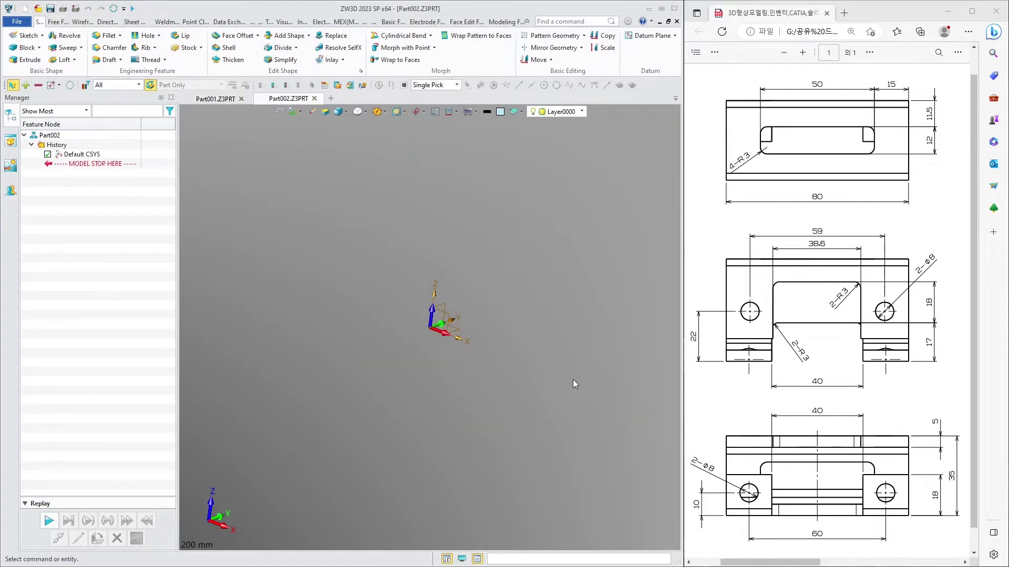
click(23, 35)
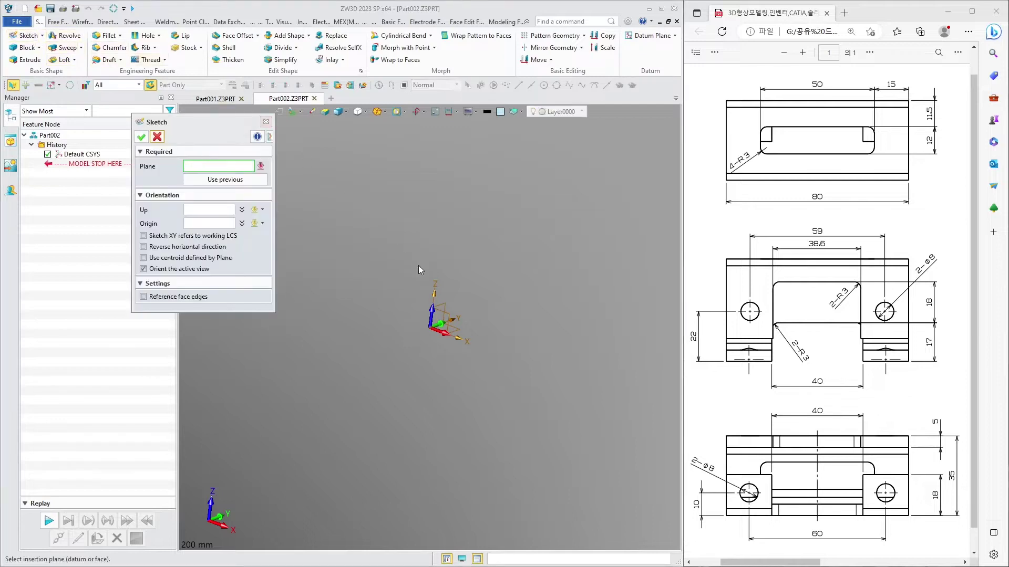
click(446, 318)
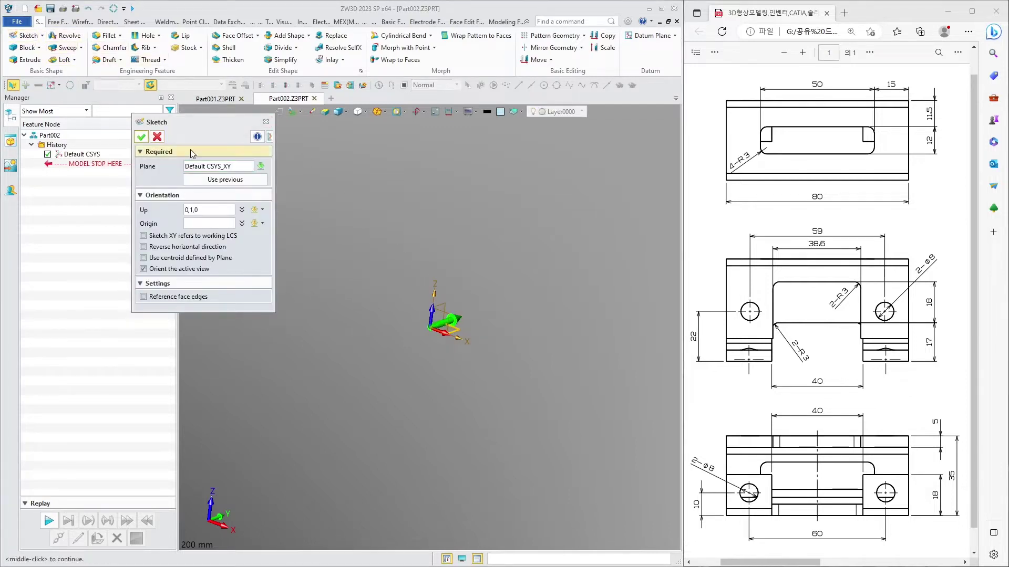
click(142, 137)
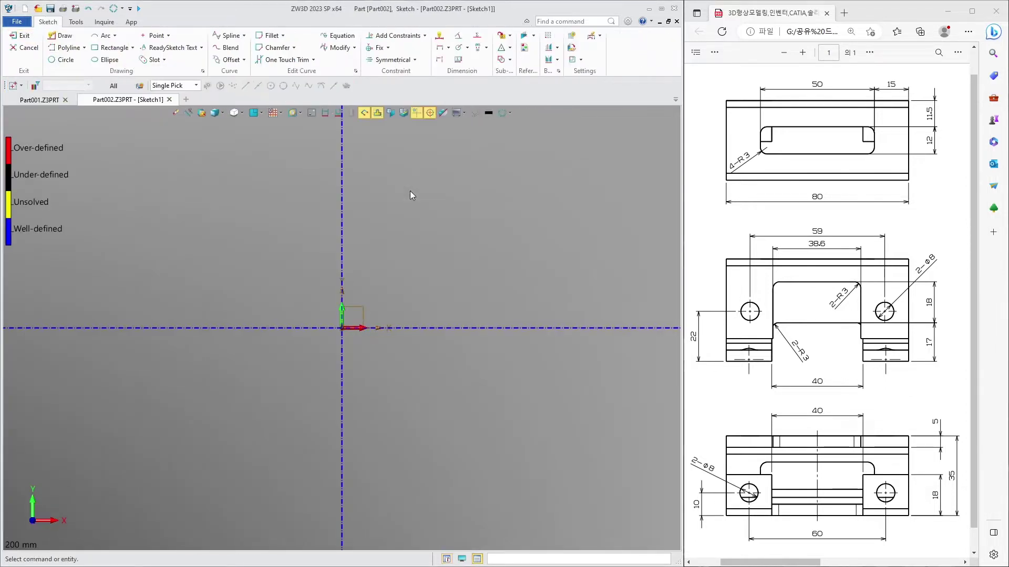
click(111, 47)
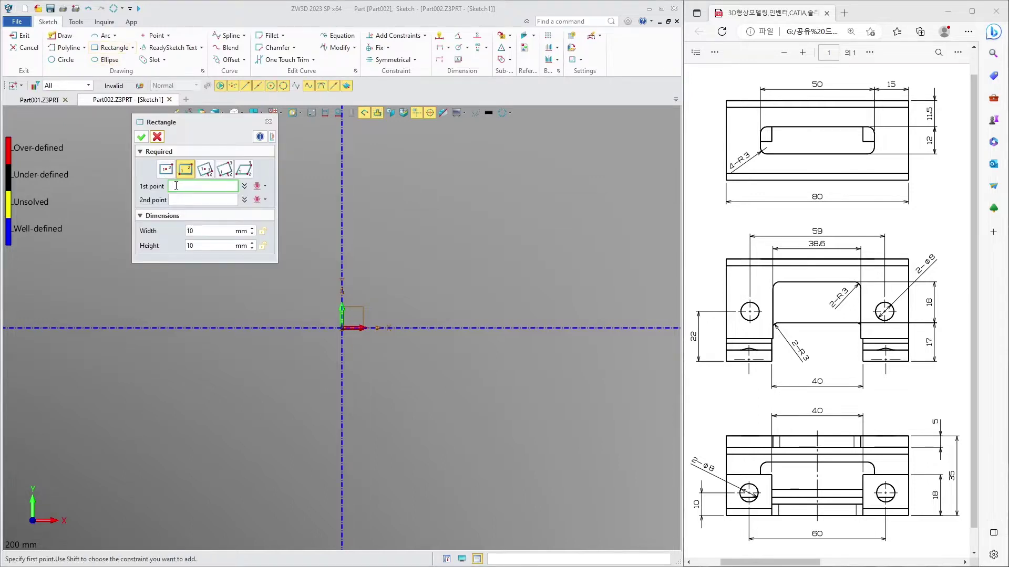
click(342, 328)
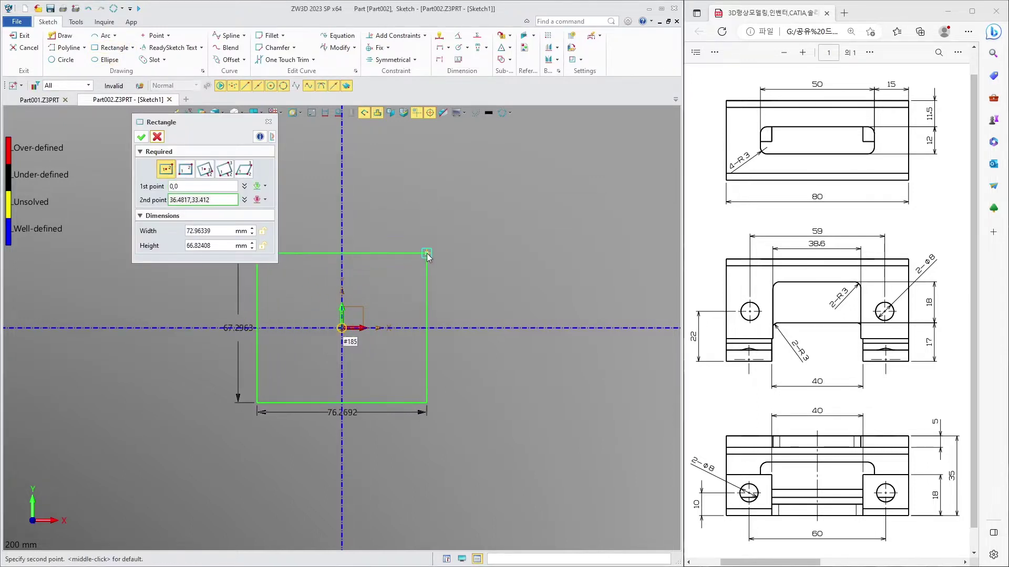
click(460, 259)
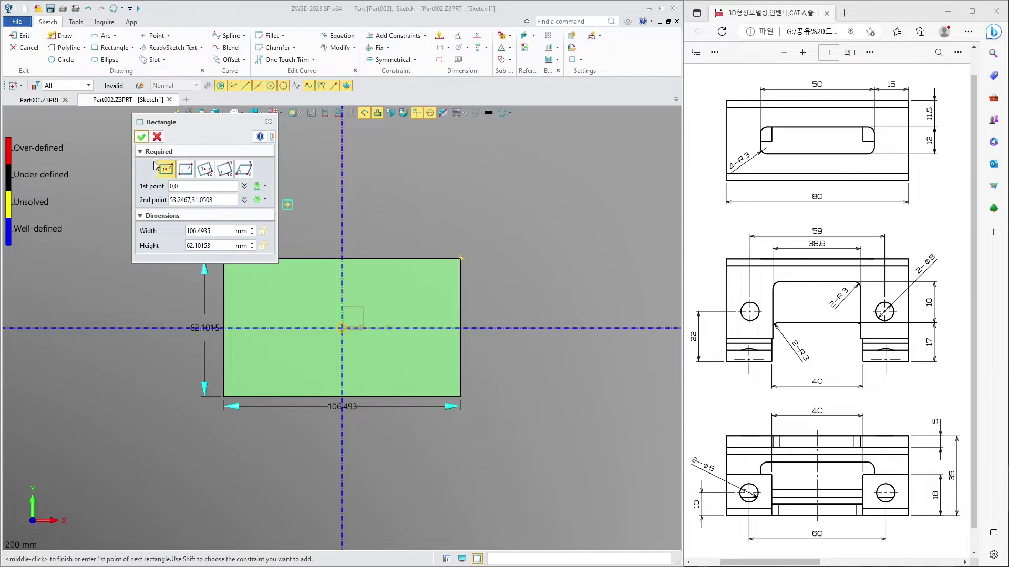
click(142, 138)
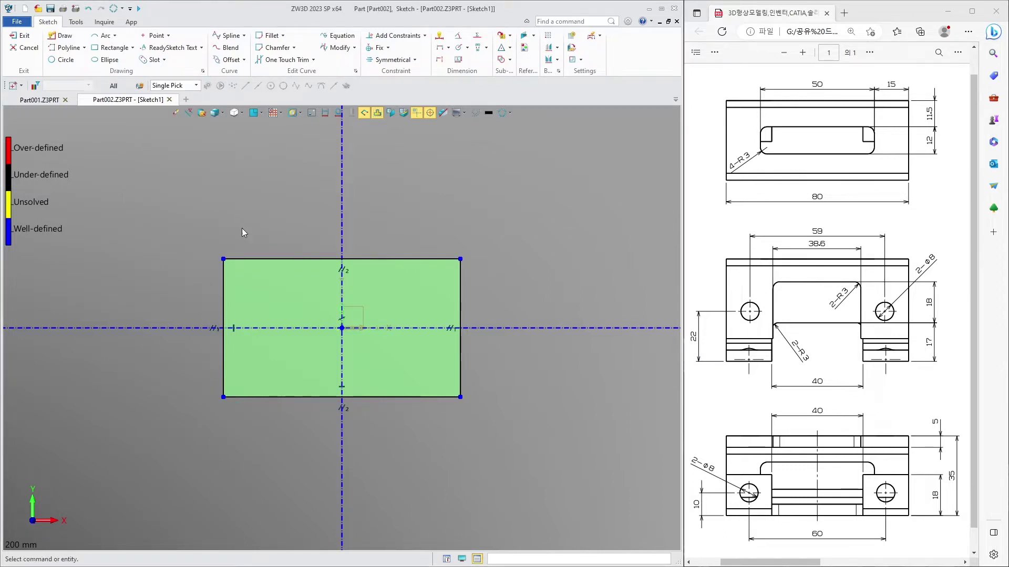
- Dimension the rectangle 80 wide and 45 tall, then exit the sketch
key(d)
click(280, 398)
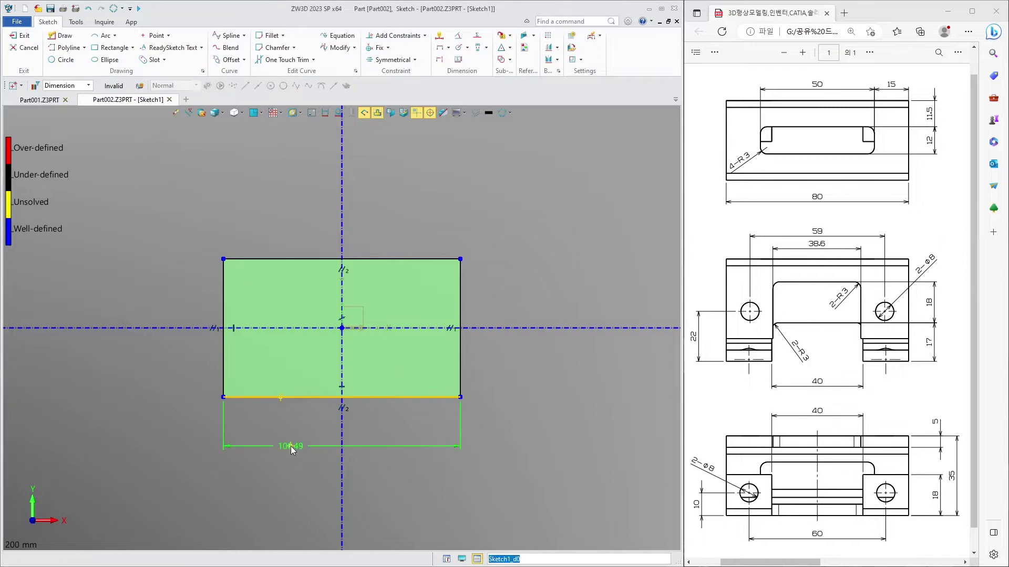
click(288, 445)
text(80)
key(Return)
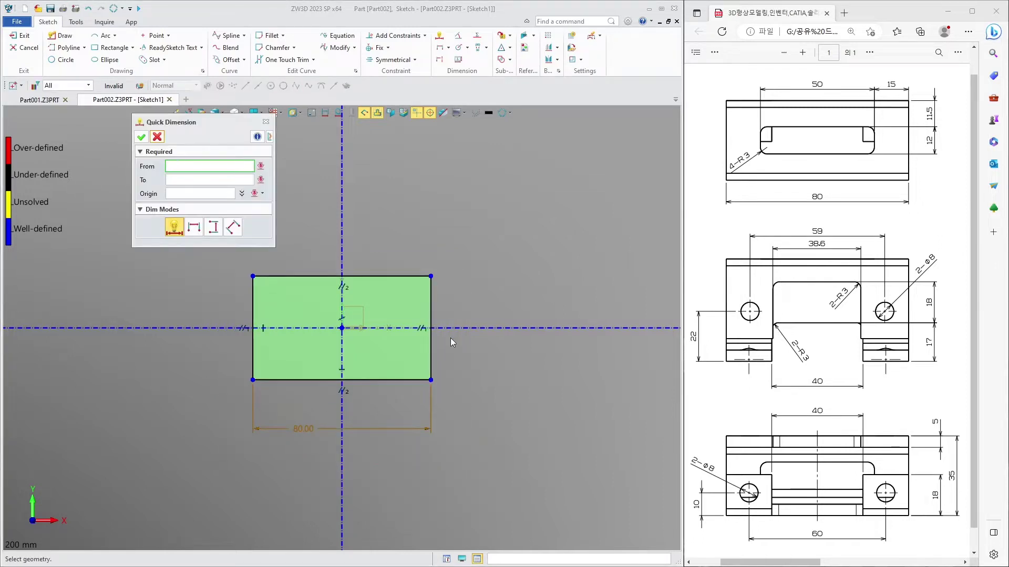
click(431, 346)
click(466, 356)
text(35)
key(Return)
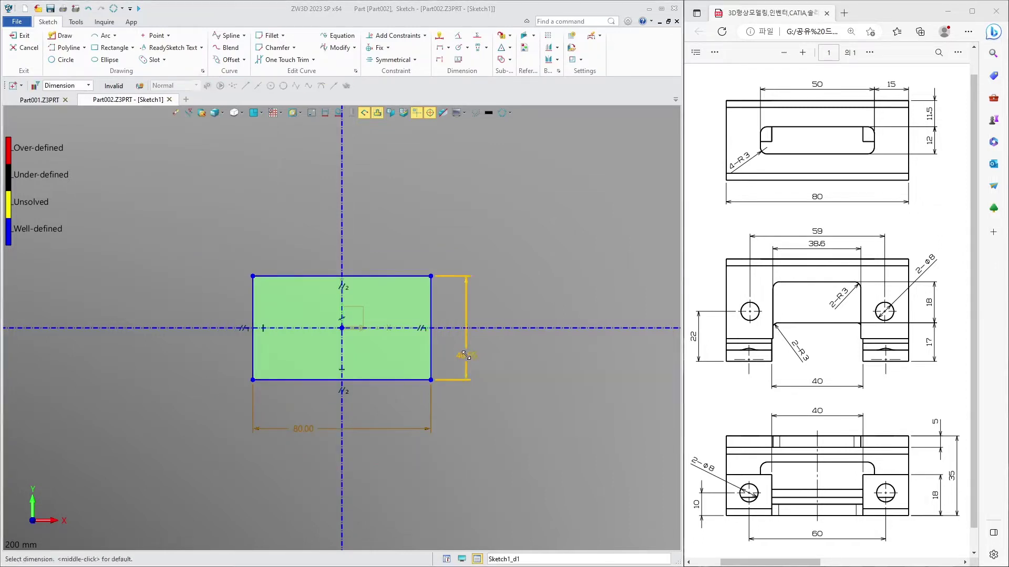
middle_click(465, 356)
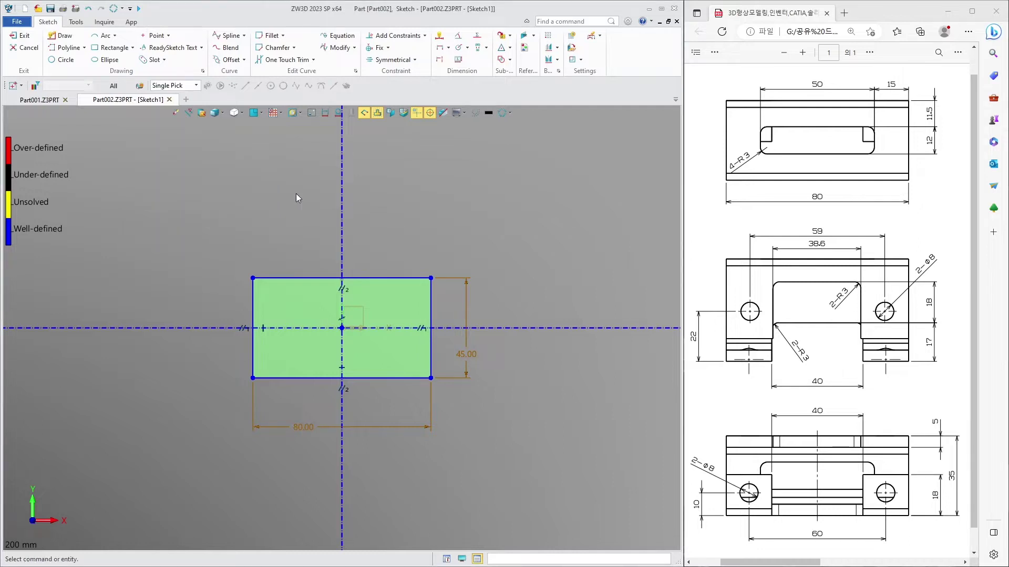
click(24, 37)
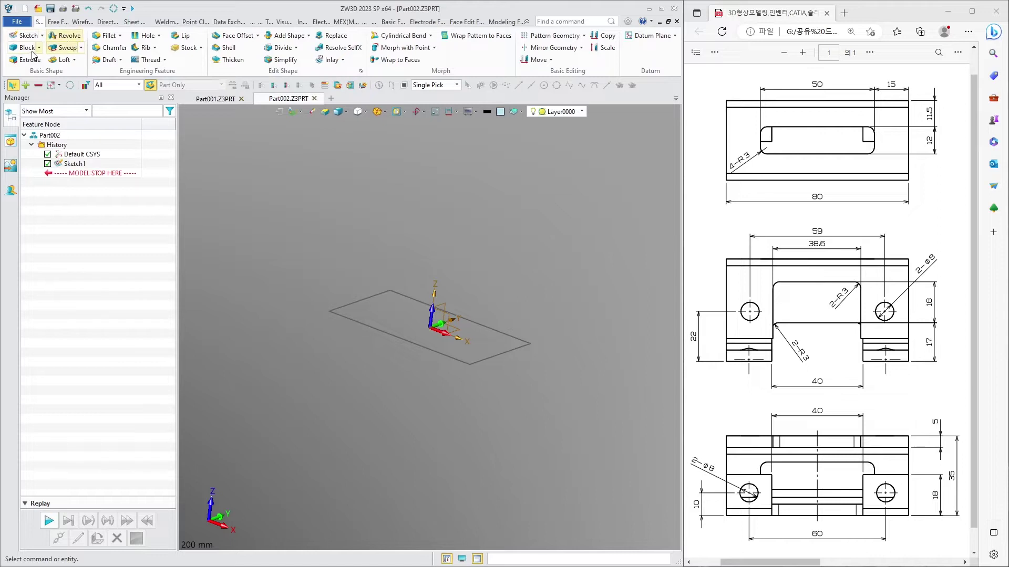
- Extrude Sketch1 35 mm into a solid base block
click(31, 62)
click(401, 345)
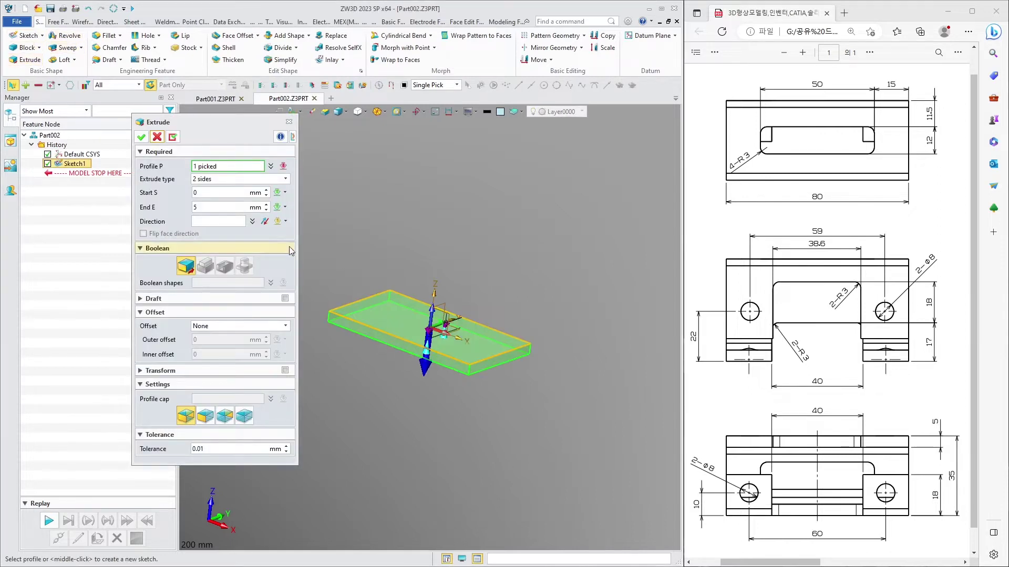
middle_click(412, 363)
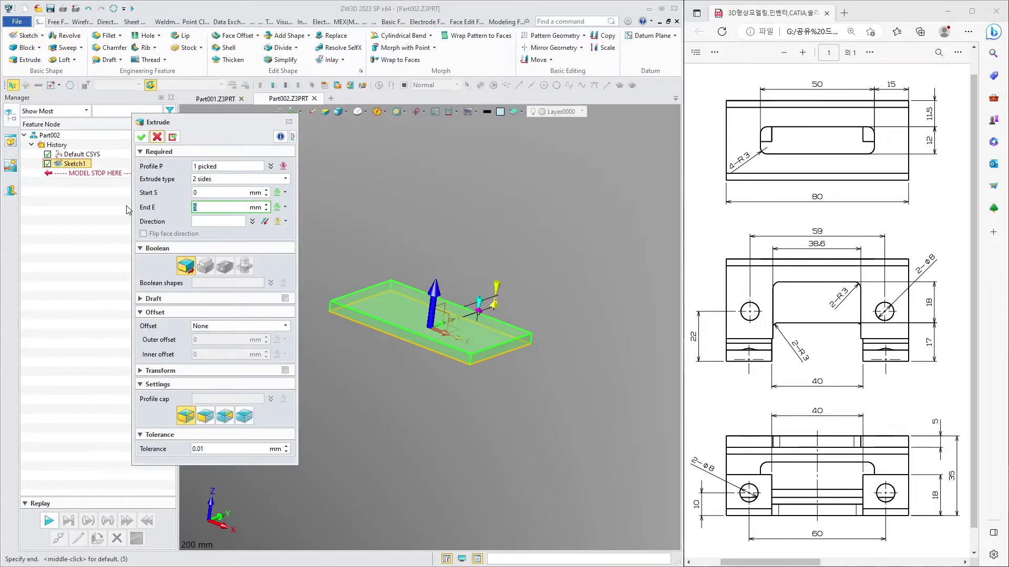
key(Return)
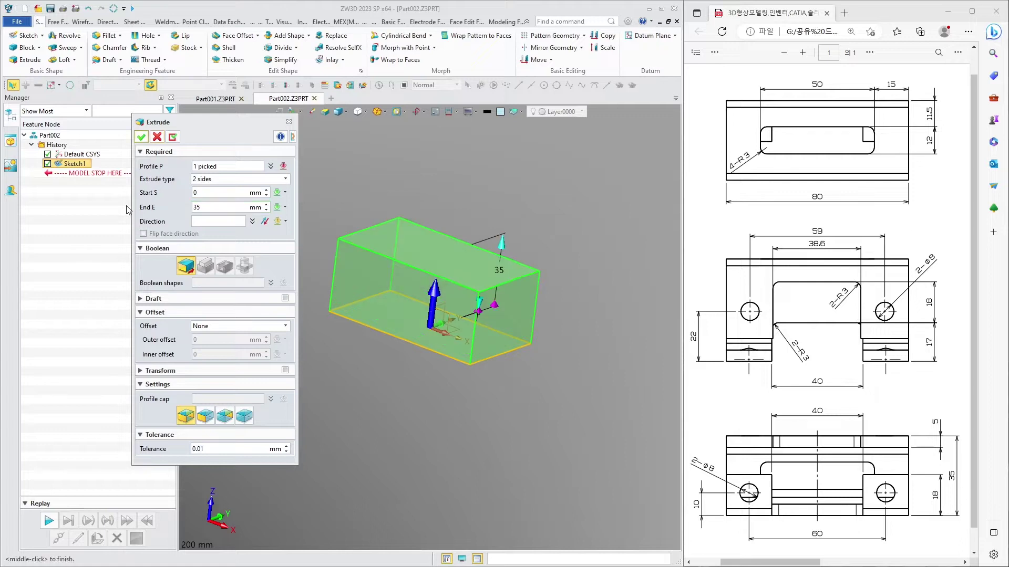
click(141, 137)
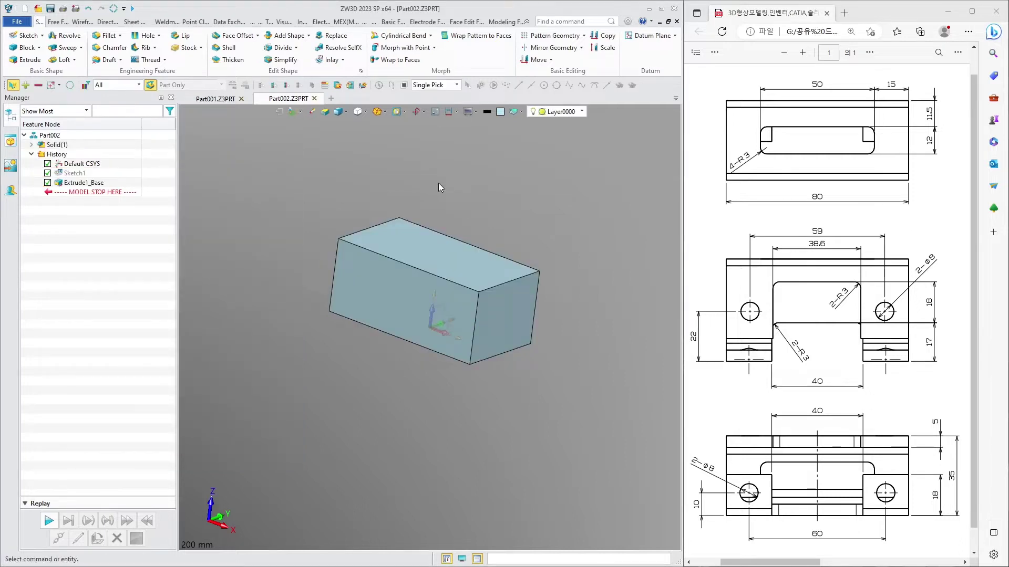
right_drag(439, 183, 402, 176)
key(s)
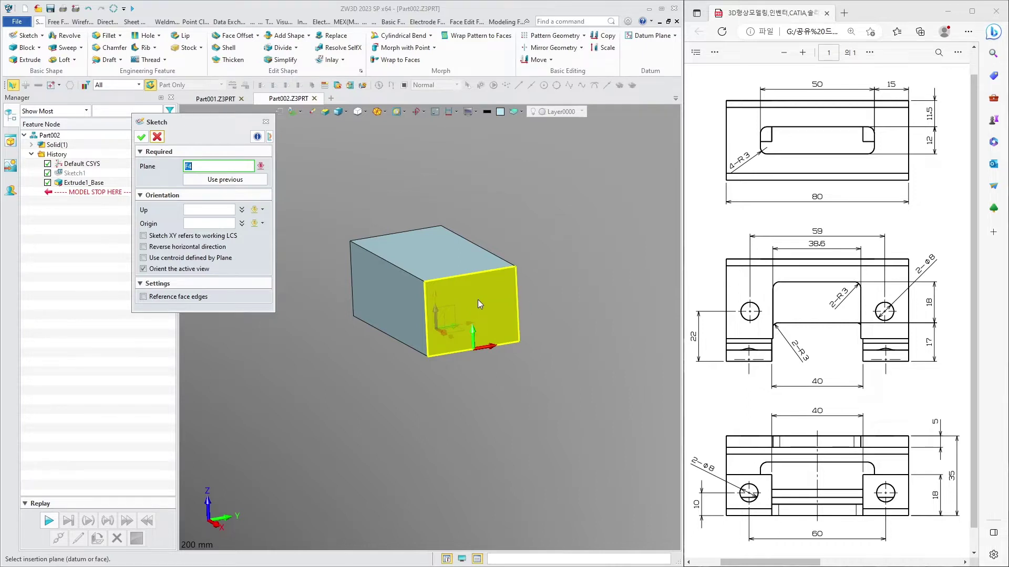
- Sketch on the block's end face and offset its four outline edges 5 mm inward
click(141, 136)
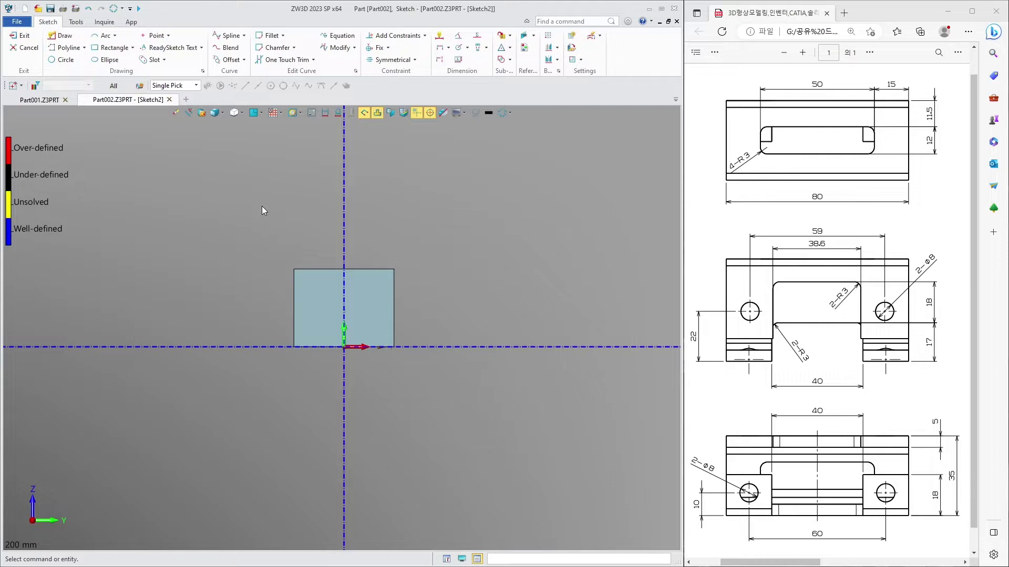
click(112, 48)
key(Escape)
click(229, 60)
click(294, 314)
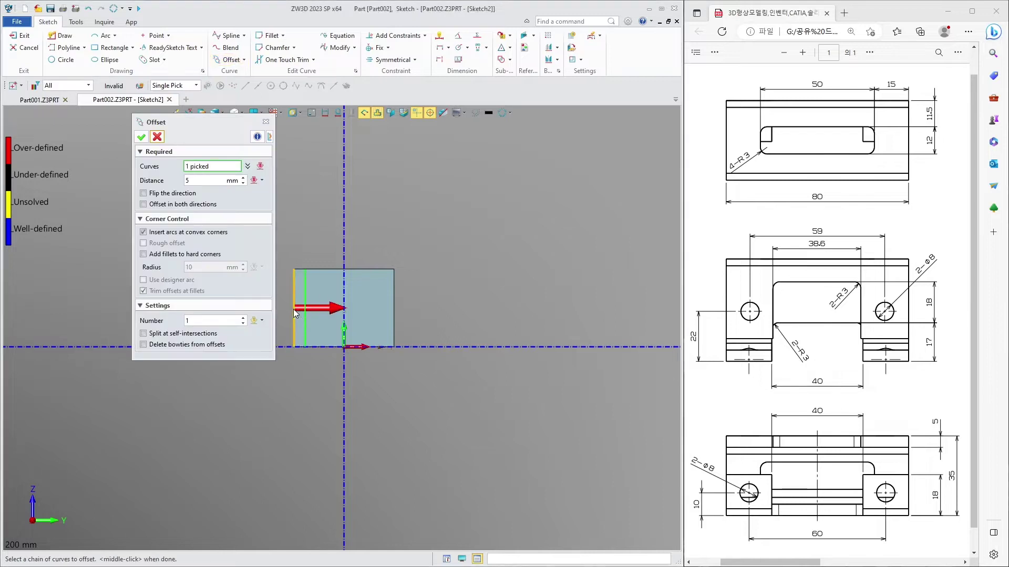
click(392, 307)
middle_click(367, 271)
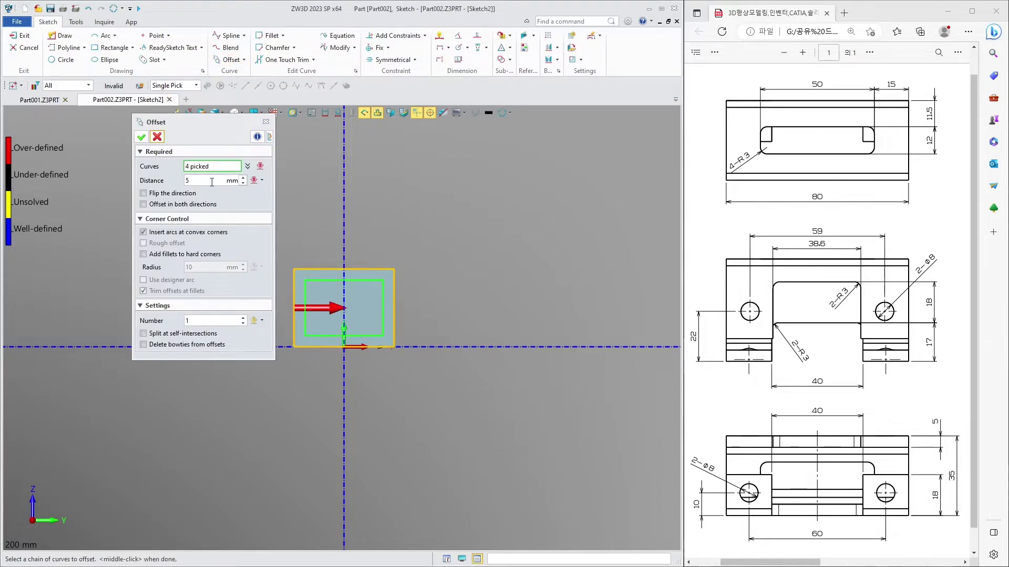
click(142, 137)
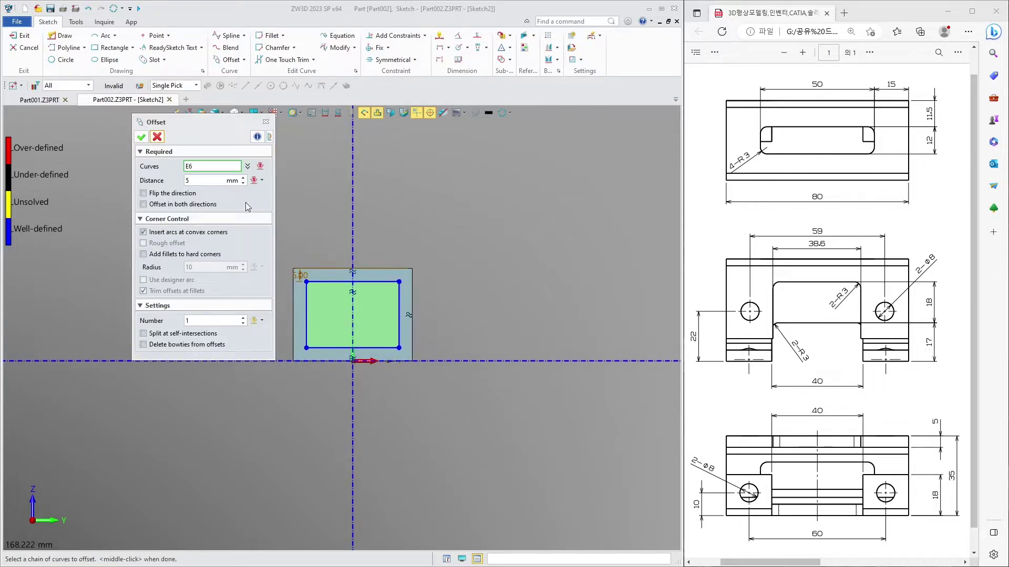
click(157, 137)
- Draw a notch rectangle at the face's top-left corner, dimensioning its edges to 35 and 45
click(94, 47)
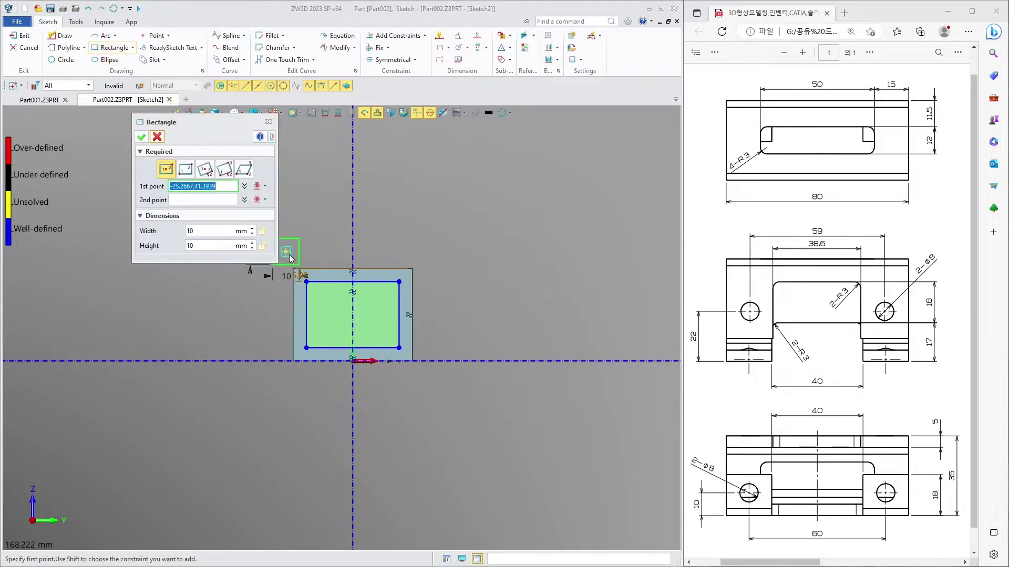
scroll(303, 270, up, 4)
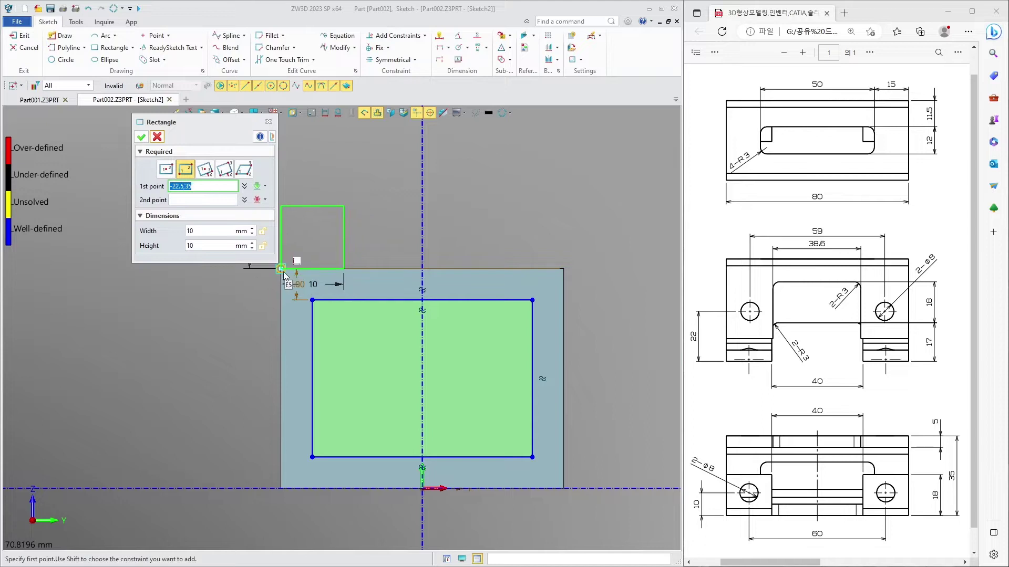
click(282, 269)
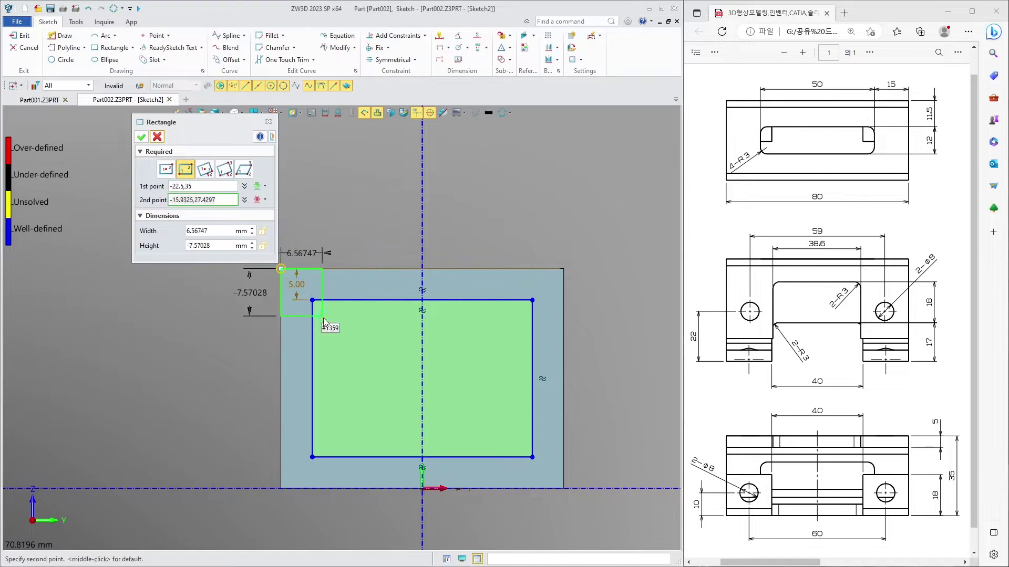
click(358, 354)
key(Escape)
click(280, 335)
click(193, 329)
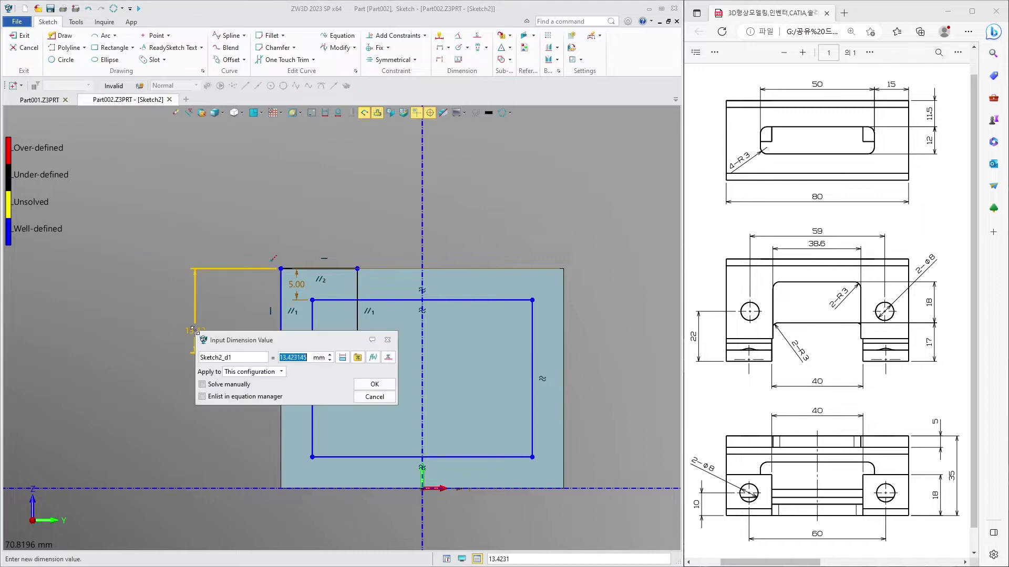
text(35)
key(Return)
click(319, 269)
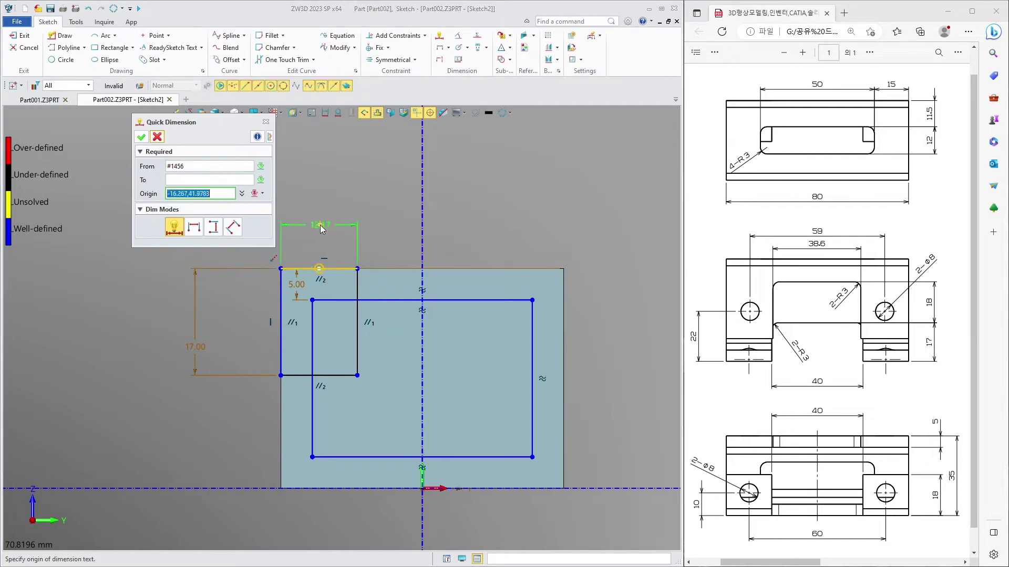
click(320, 224)
text(45-35)
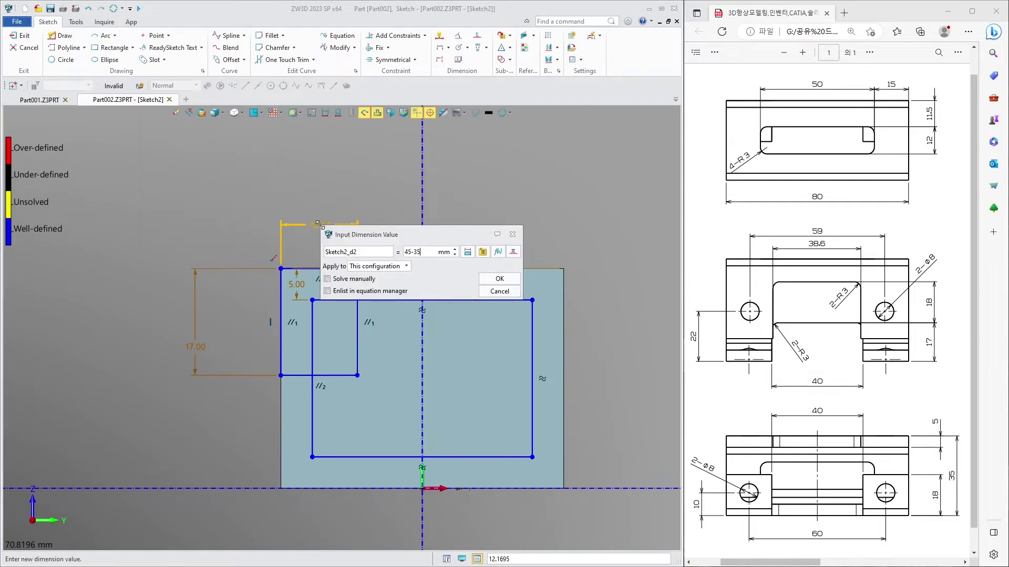
key(Return)
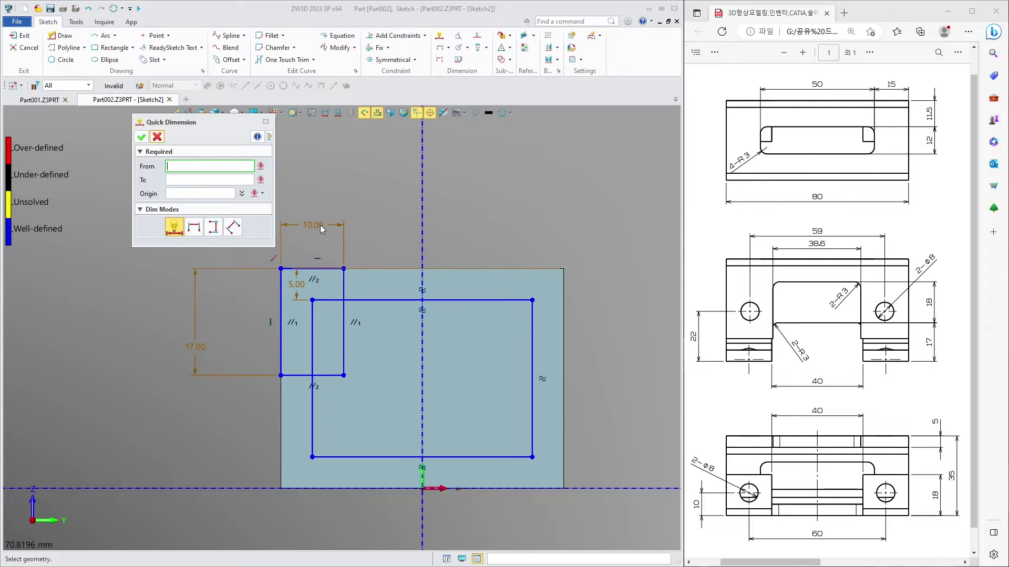
key(Escape)
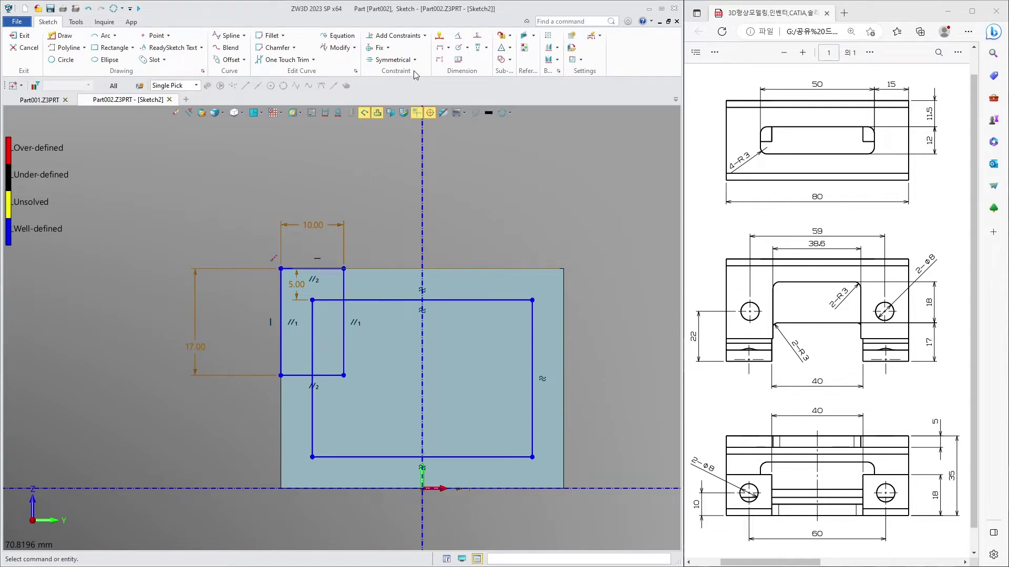
- Trim the overlapping inner segments into a closed notched profile and exit the sketch
click(287, 59)
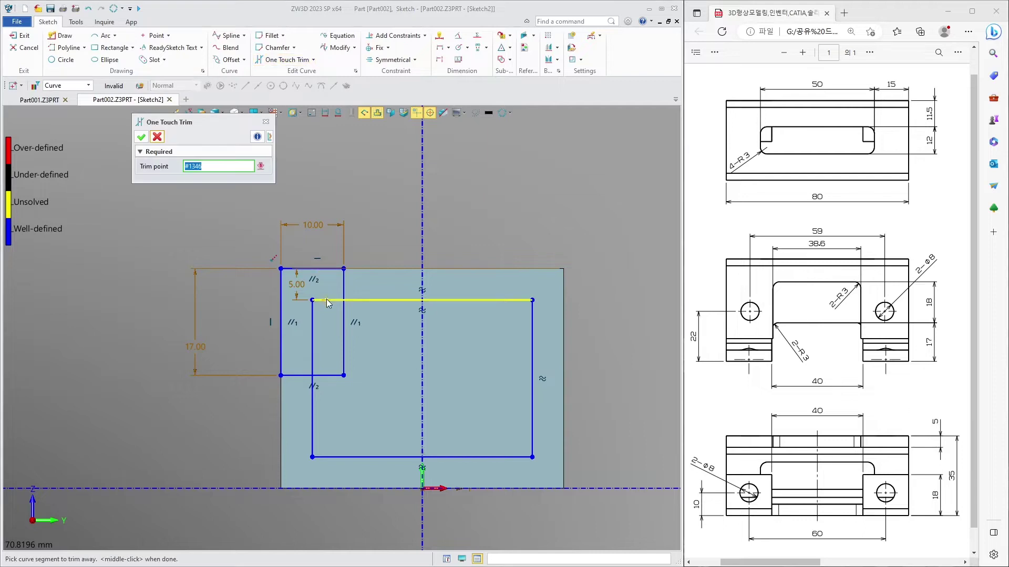
click(316, 334)
click(331, 375)
click(328, 300)
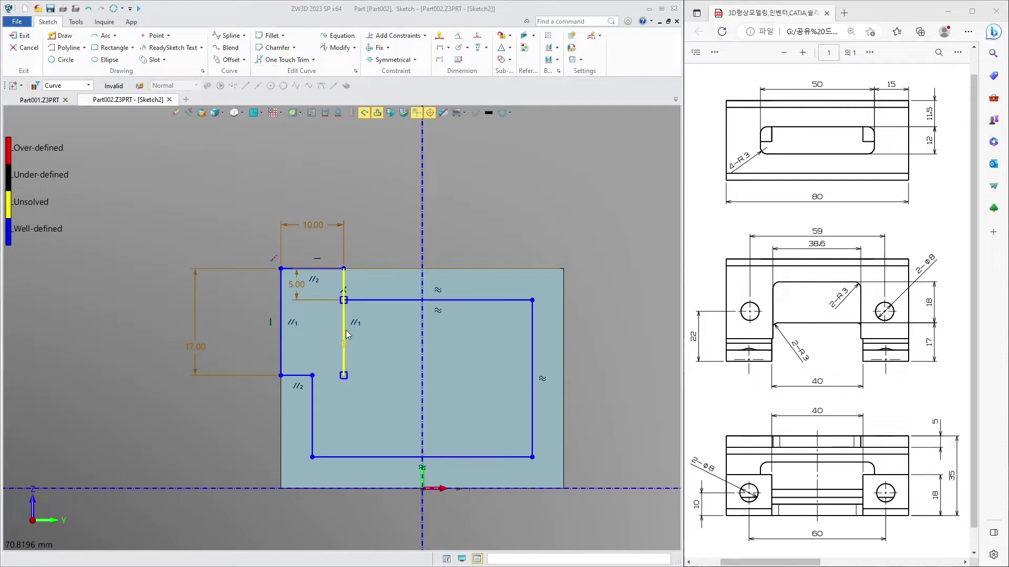
click(344, 339)
middle_click(307, 165)
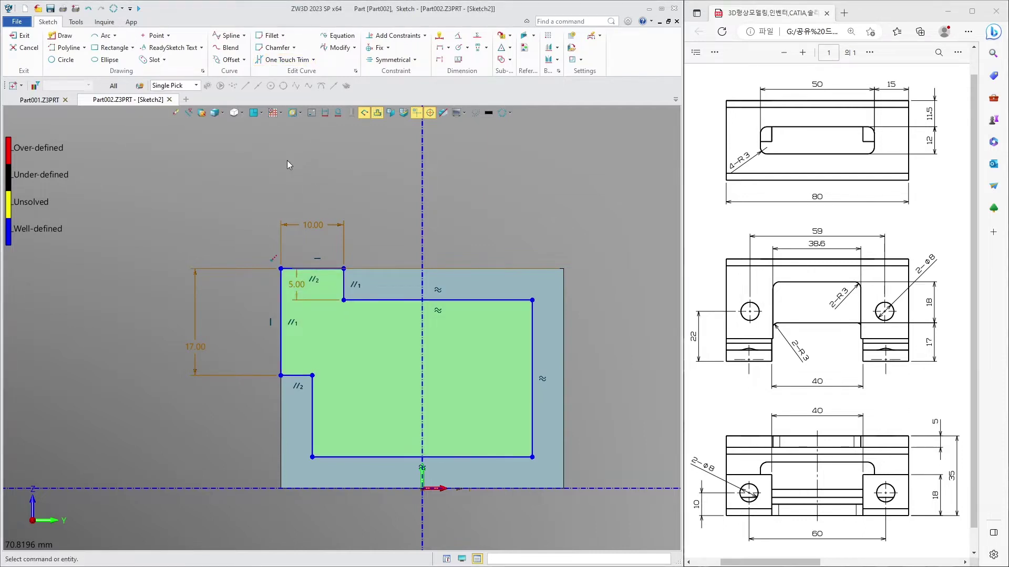
click(25, 35)
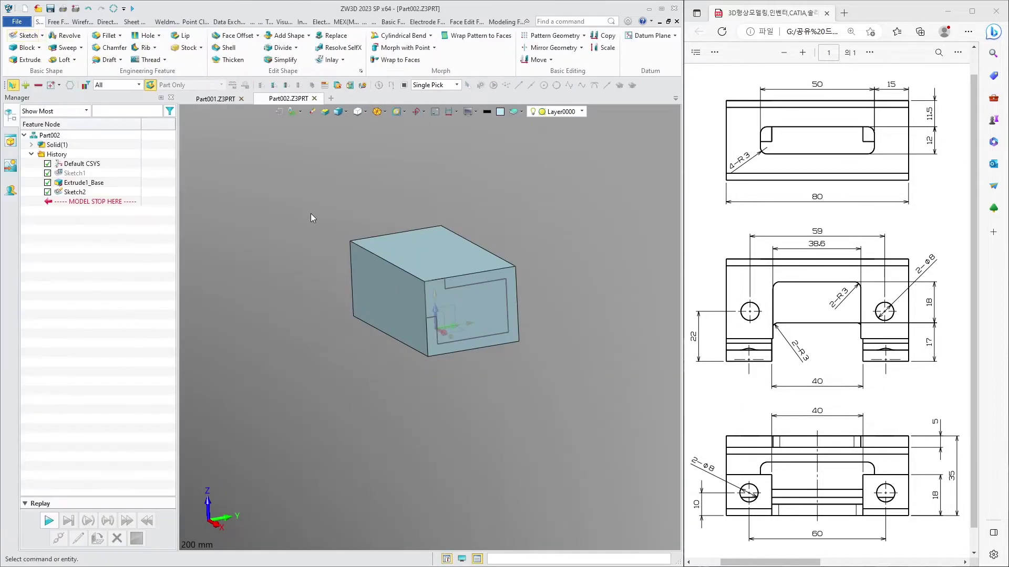
- Cut-extrude Sketch2 80 mm into the block as a Boolean subtract
click(42, 64)
click(466, 316)
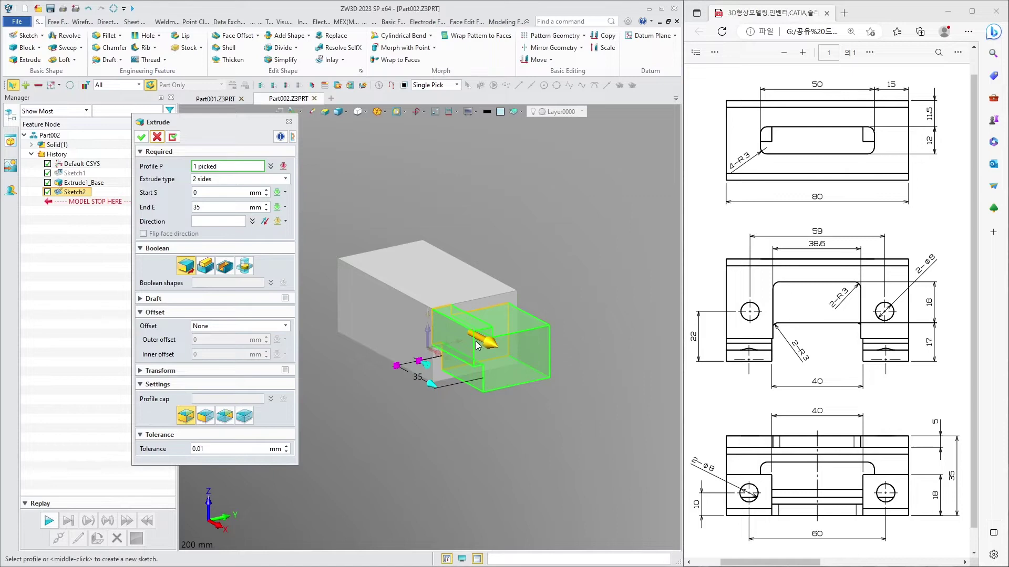
click(485, 342)
click(204, 206)
text(80)
key(Return)
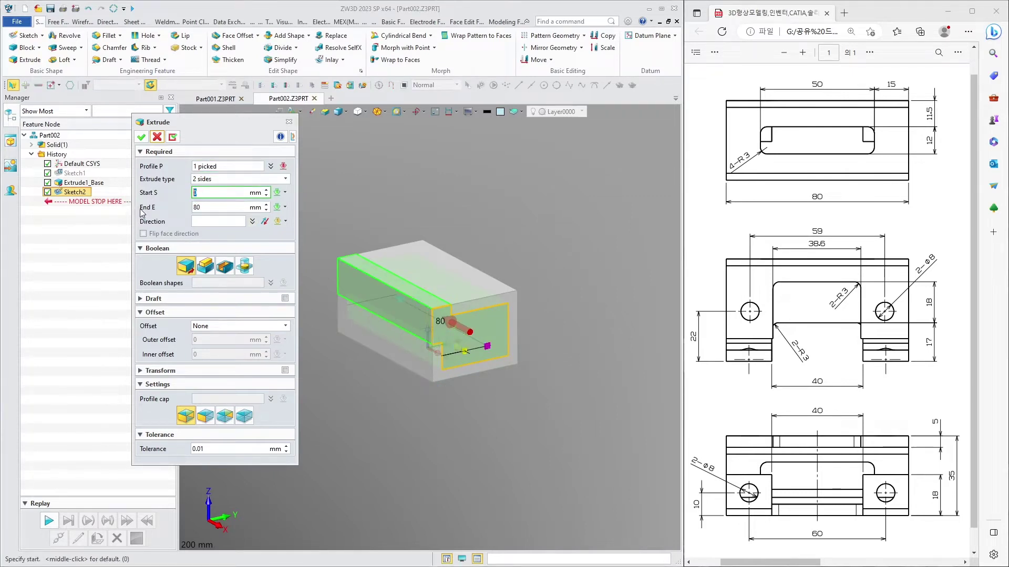
mouse_move(400, 226)
right_down()
mouse_move(468, 237)
mouse_move(446, 234)
right_up()
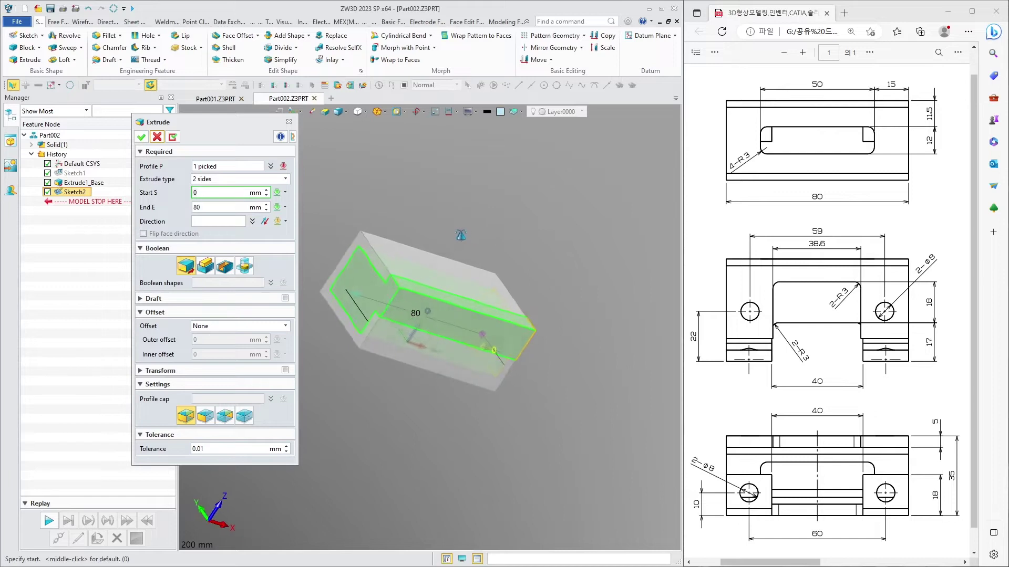
click(222, 270)
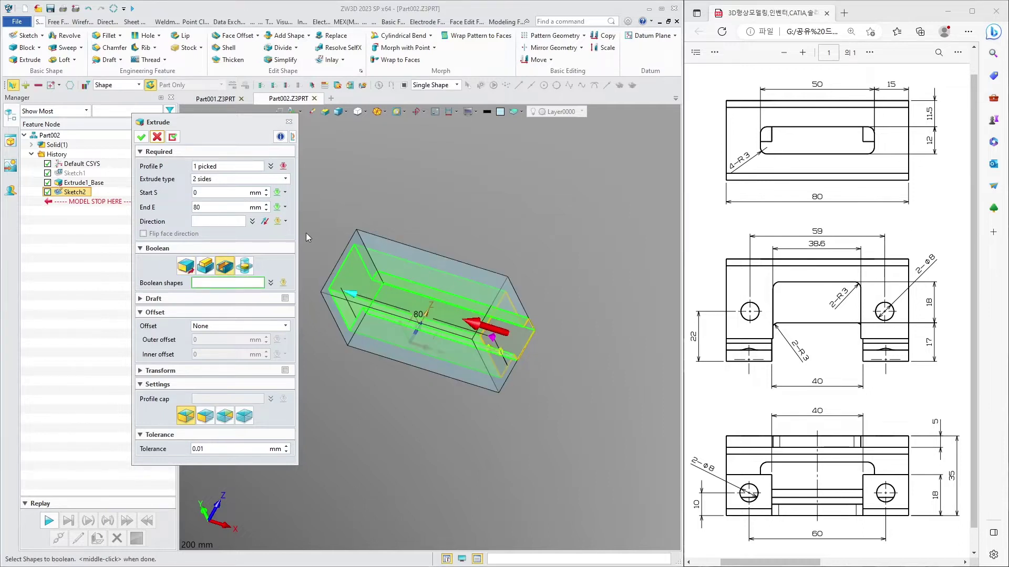
right_drag(376, 227, 279, 227)
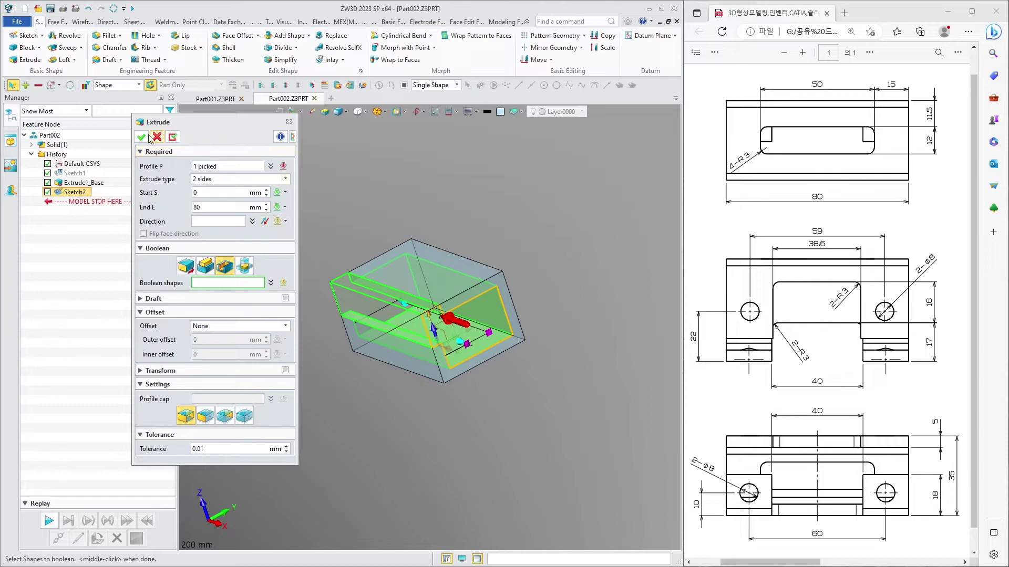
click(142, 138)
mouse_move(372, 227)
right_down()
mouse_move(484, 264)
mouse_move(471, 276)
mouse_move(434, 268)
mouse_move(453, 257)
right_up()
click(24, 35)
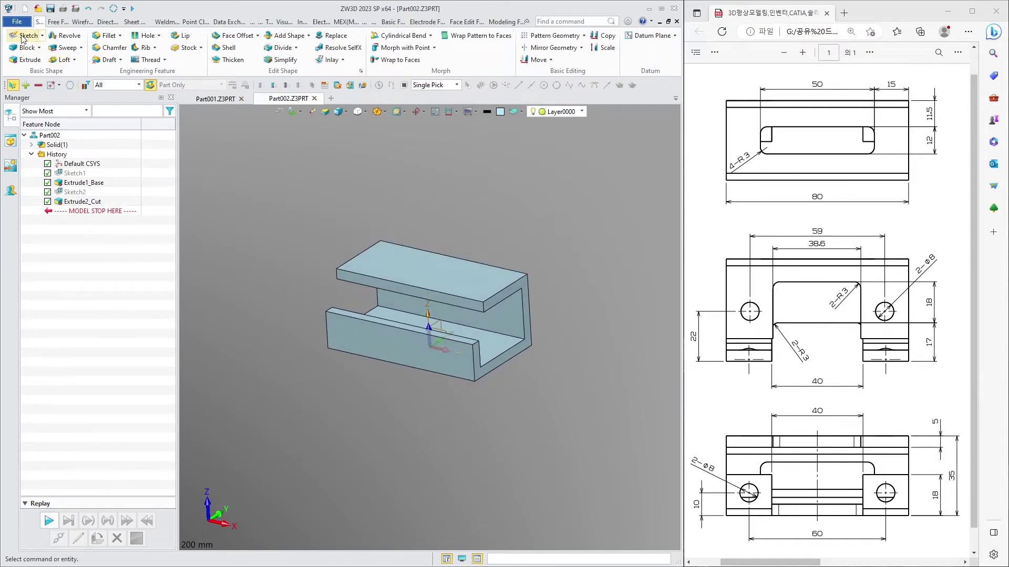
- Sketch on the channel's front face and draw a rectangle down to the base
click(399, 353)
click(141, 137)
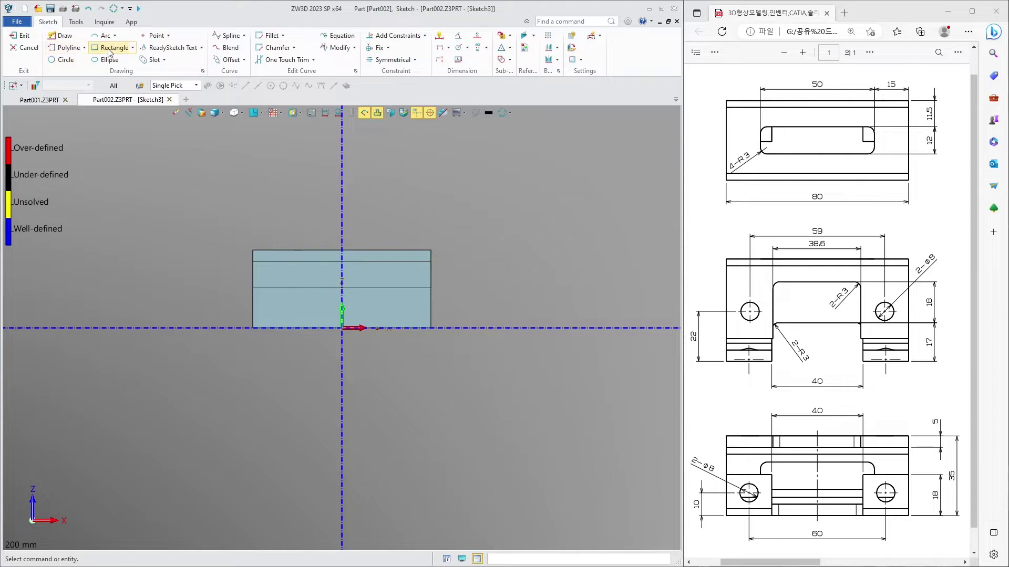
click(109, 48)
click(303, 288)
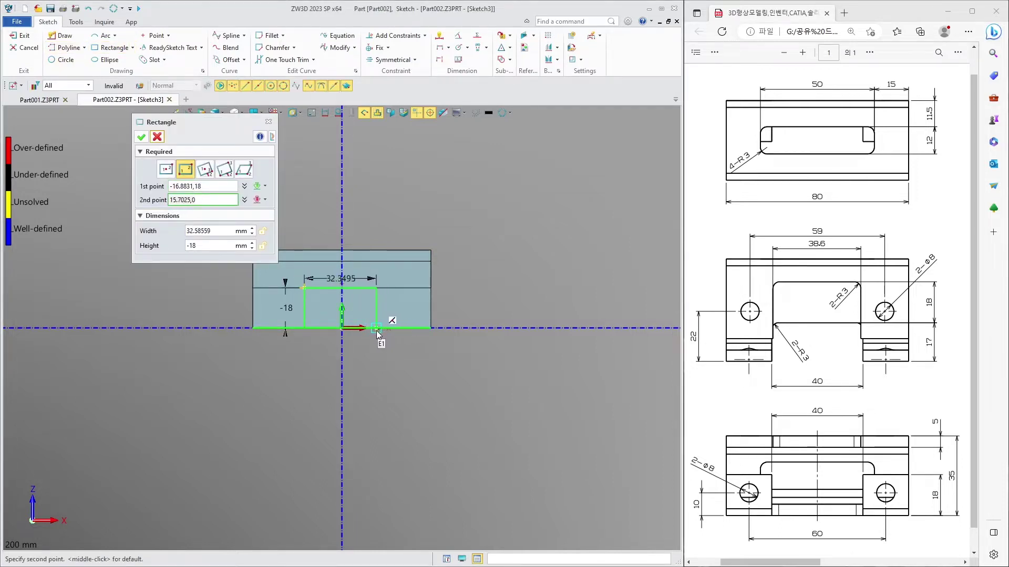
click(379, 329)
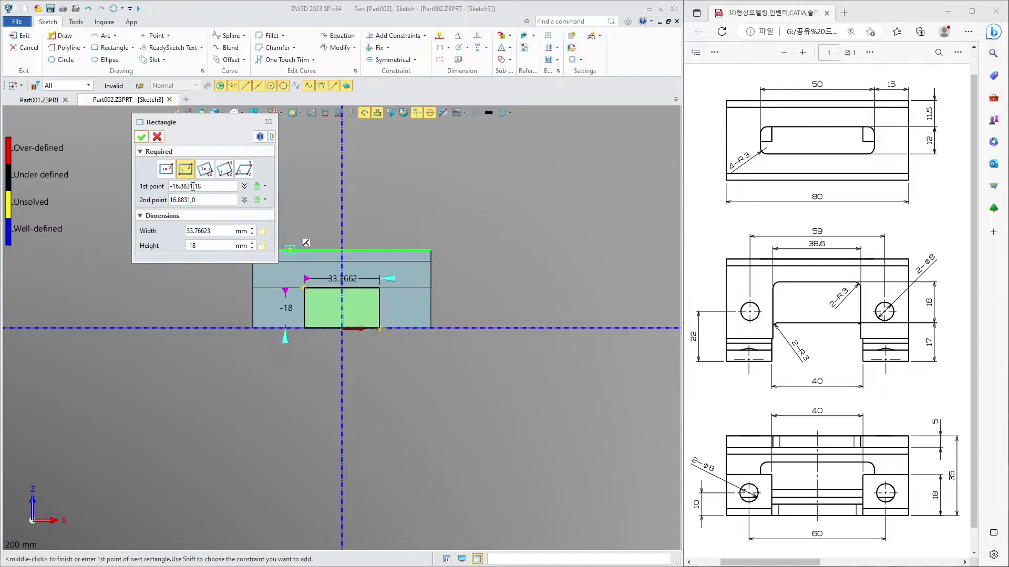
click(142, 138)
scroll(362, 294, up, 2)
scroll(363, 294, up, 2)
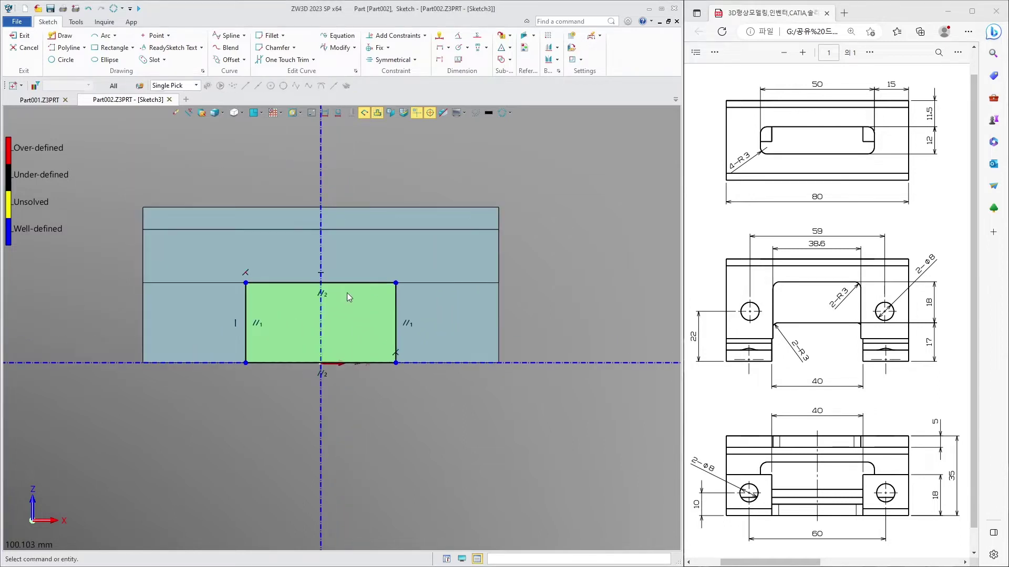
- Make the rectangle's side edges symmetric about the vertical axis
click(395, 35)
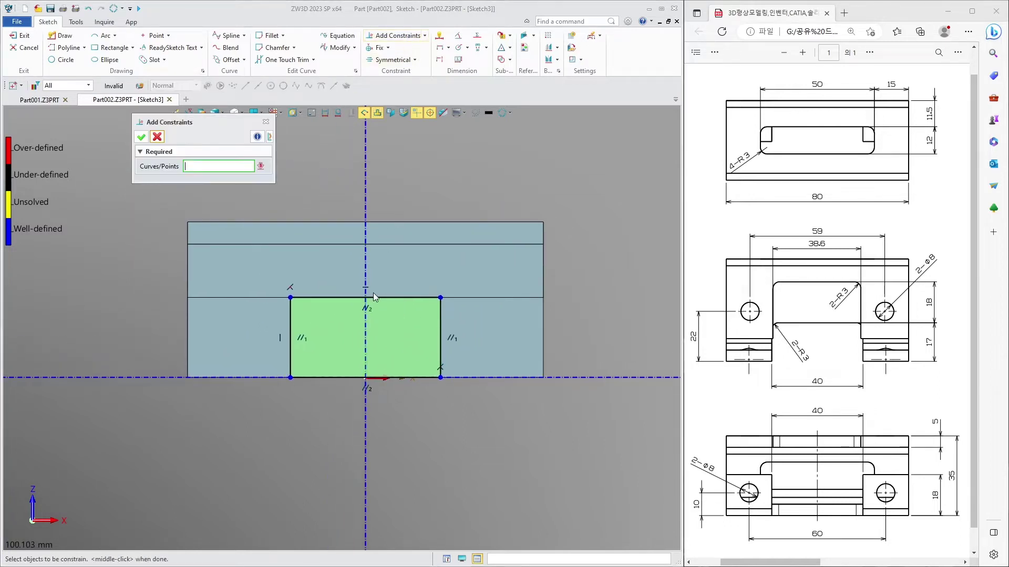
click(365, 253)
click(290, 326)
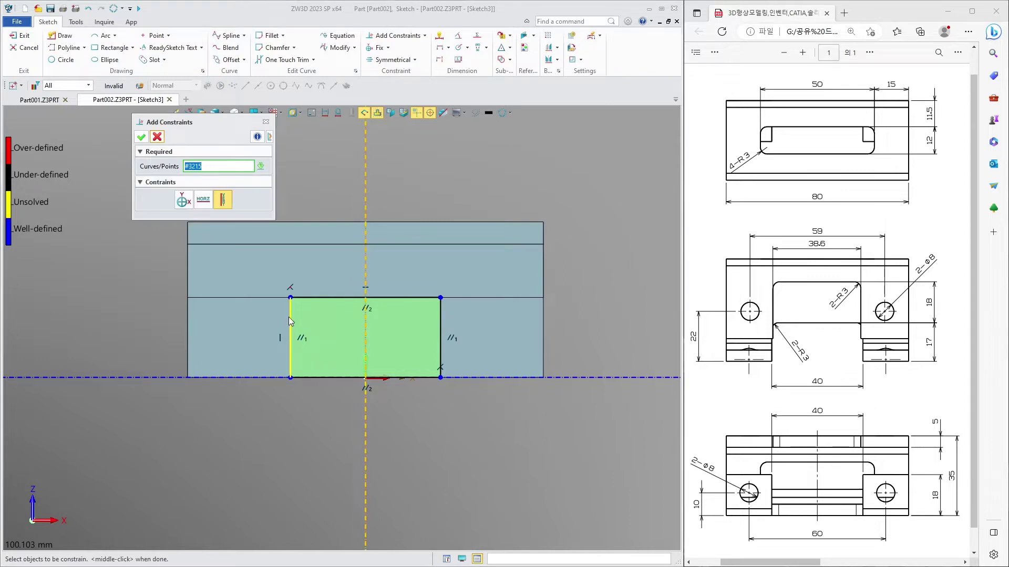
click(444, 313)
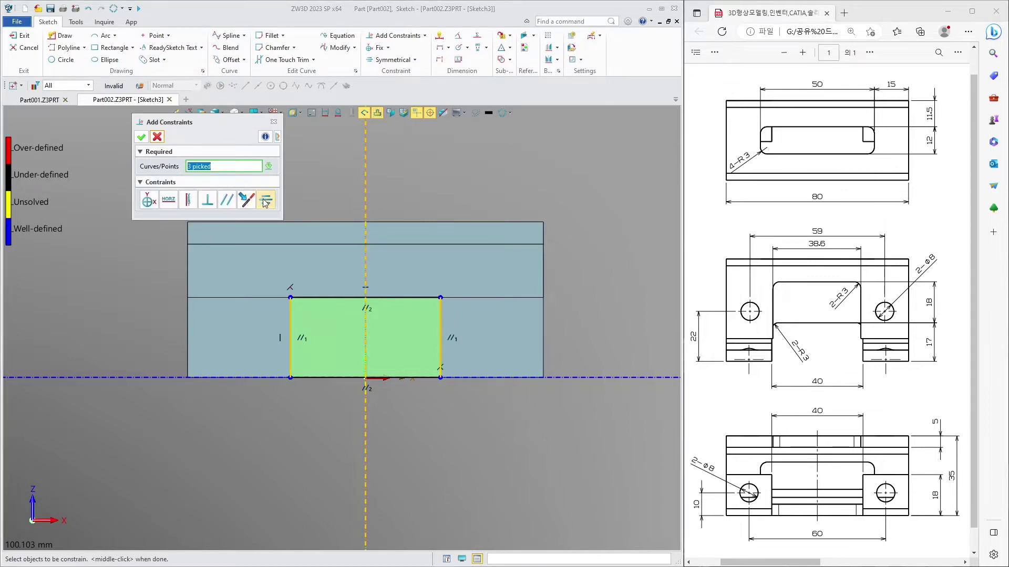
click(144, 140)
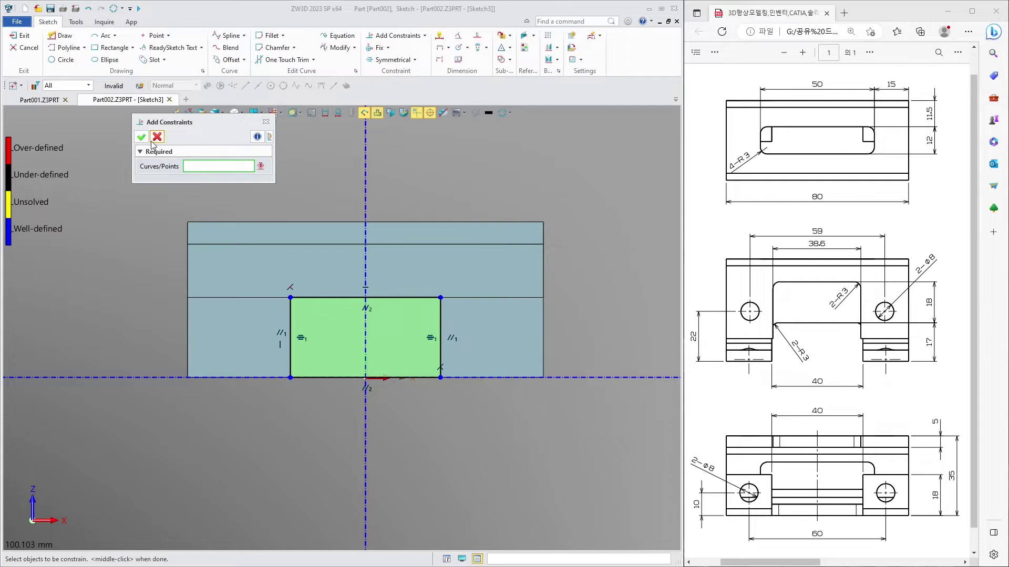
click(157, 137)
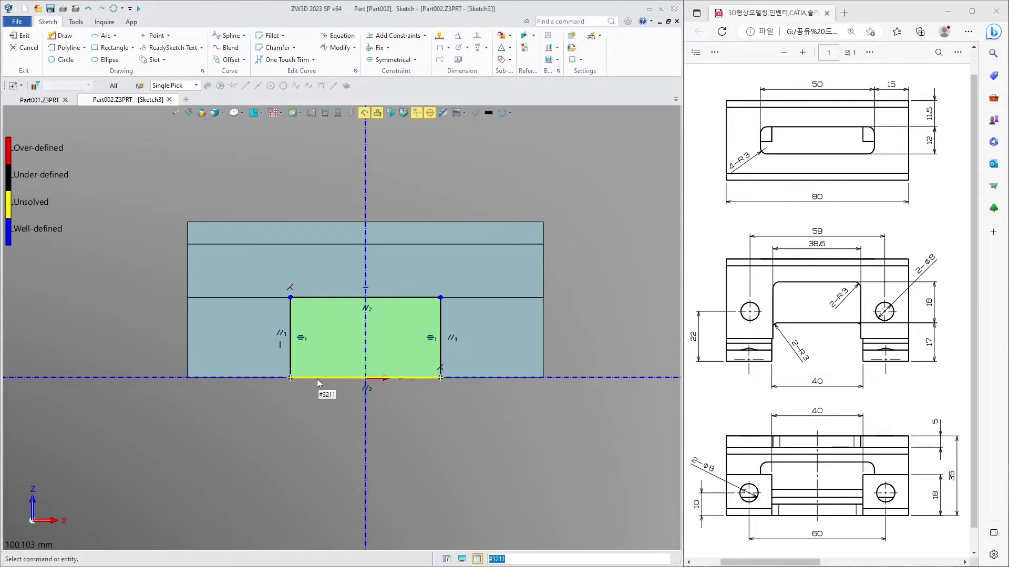
- Dimension the rectangle's width to 40 mm
click(439, 38)
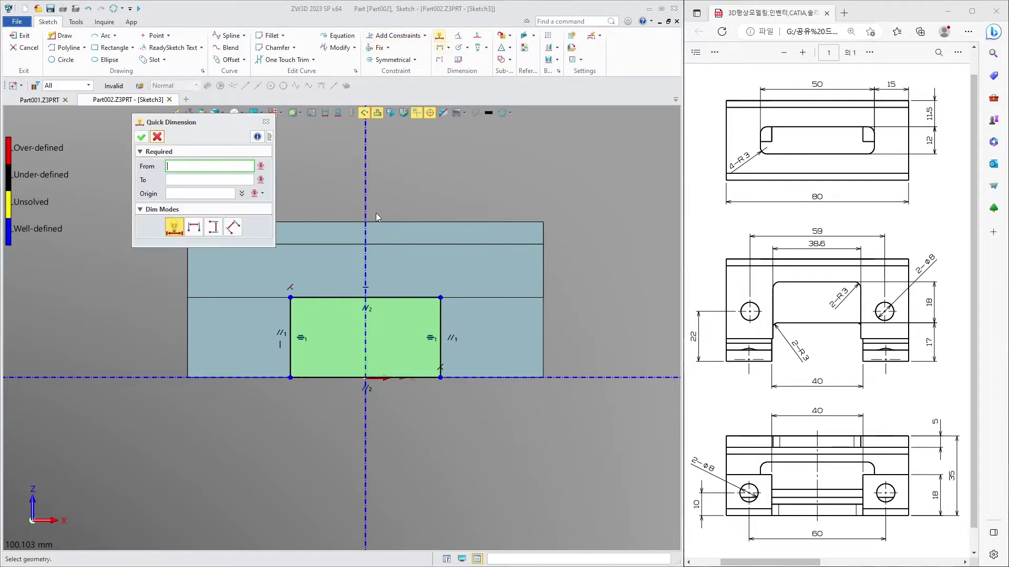
click(336, 377)
click(341, 433)
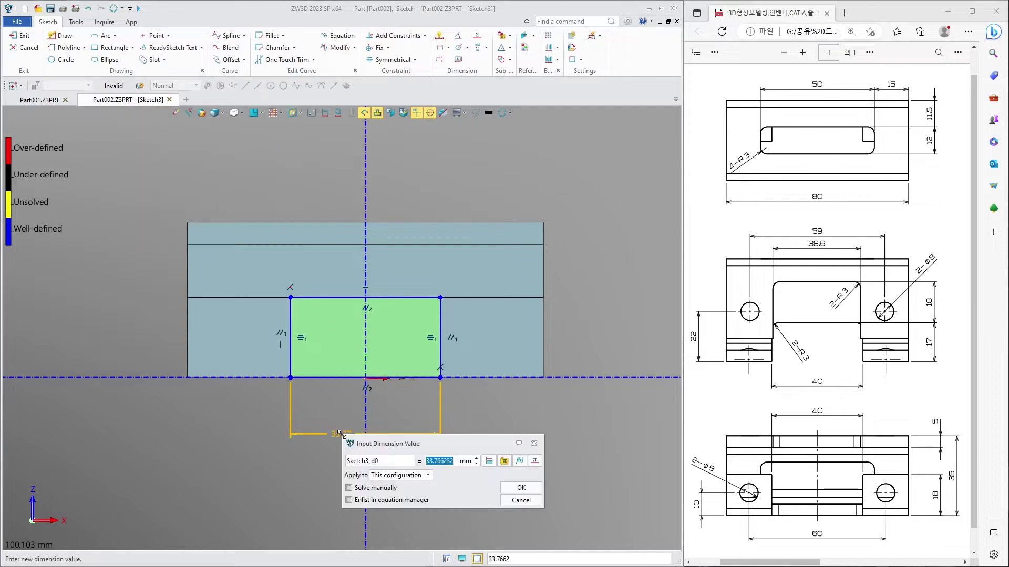
text(40)
key(Return)
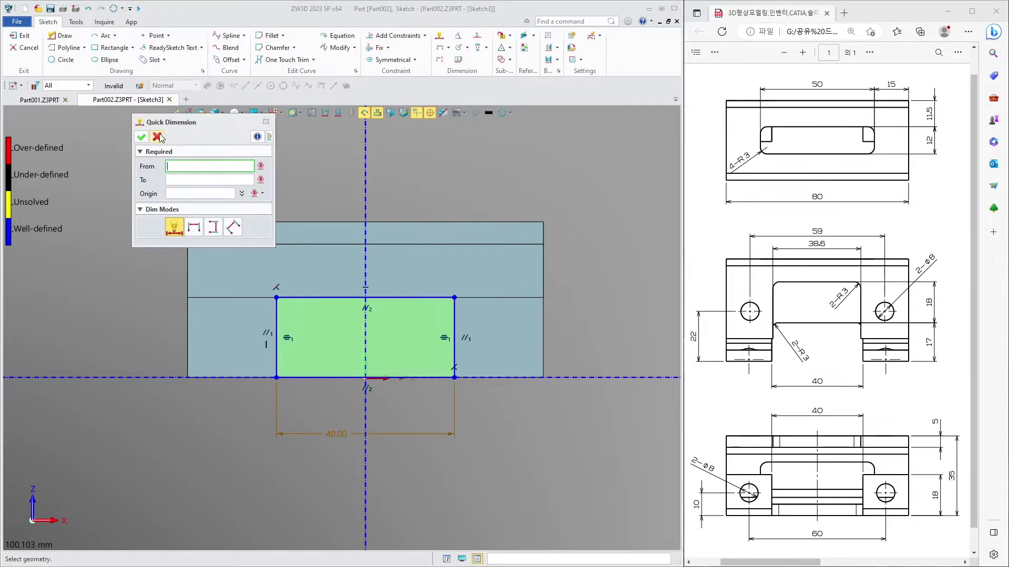
click(158, 137)
mouse_move(719, 469)
mouse_down()
mouse_move(779, 525)
mouse_move(719, 532)
mouse_up()
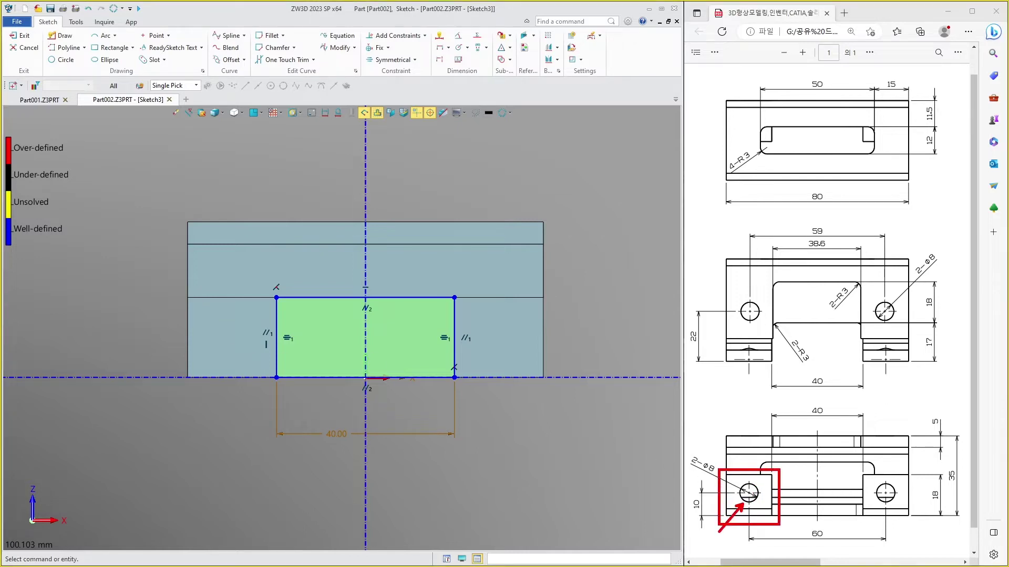
drag(246, 347, 248, 320)
key(Escape)
click(62, 59)
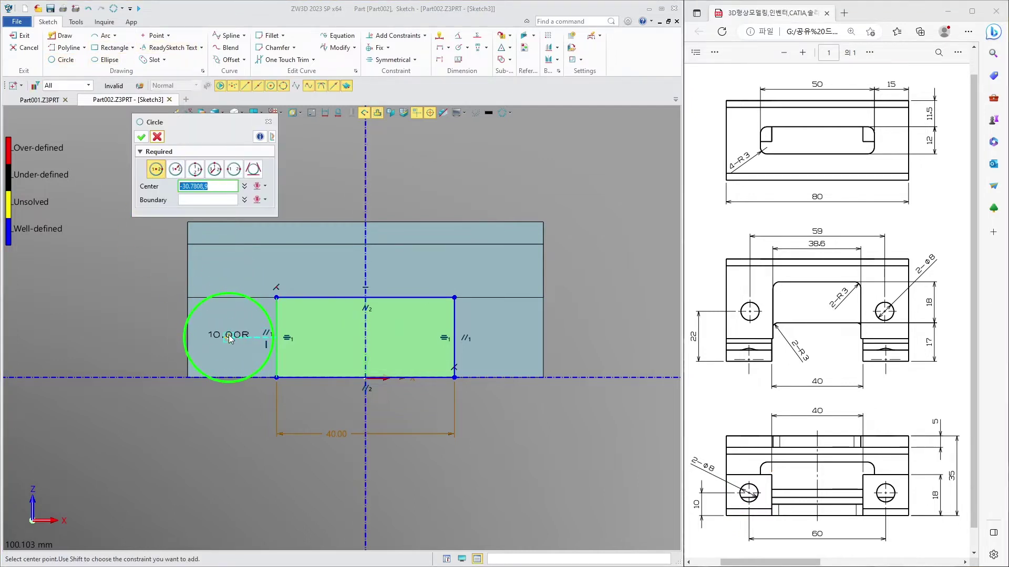
- Draw a circle left of the rectangle and dimension it to Ø8
scroll(228, 330, up, 1)
scroll(229, 340, up, 1)
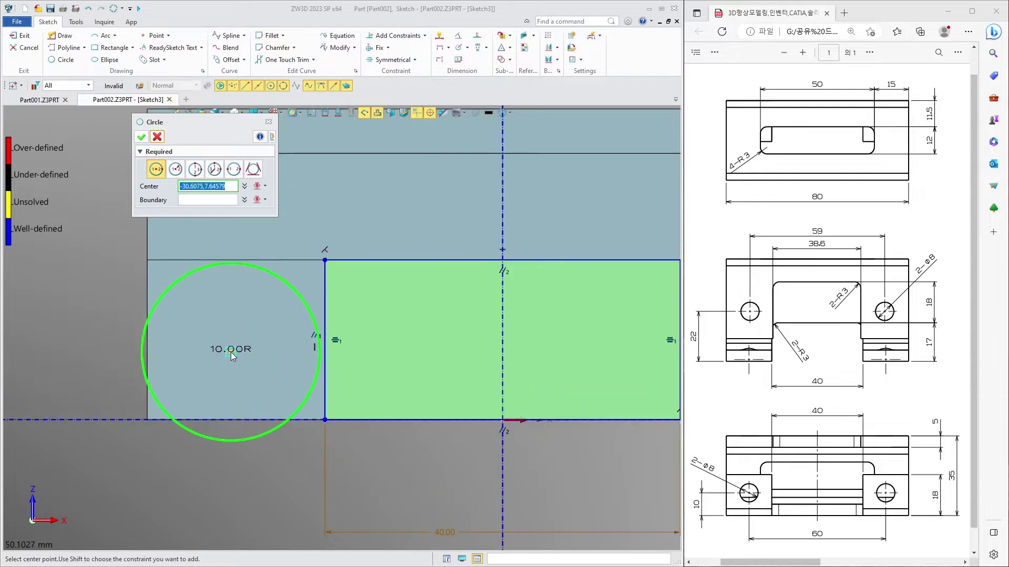
click(231, 352)
click(262, 312)
middle_click(272, 283)
scroll(272, 285, down, 1)
scroll(273, 285, down, 1)
key(d)
click(229, 307)
click(160, 286)
text(8)
key(Return)
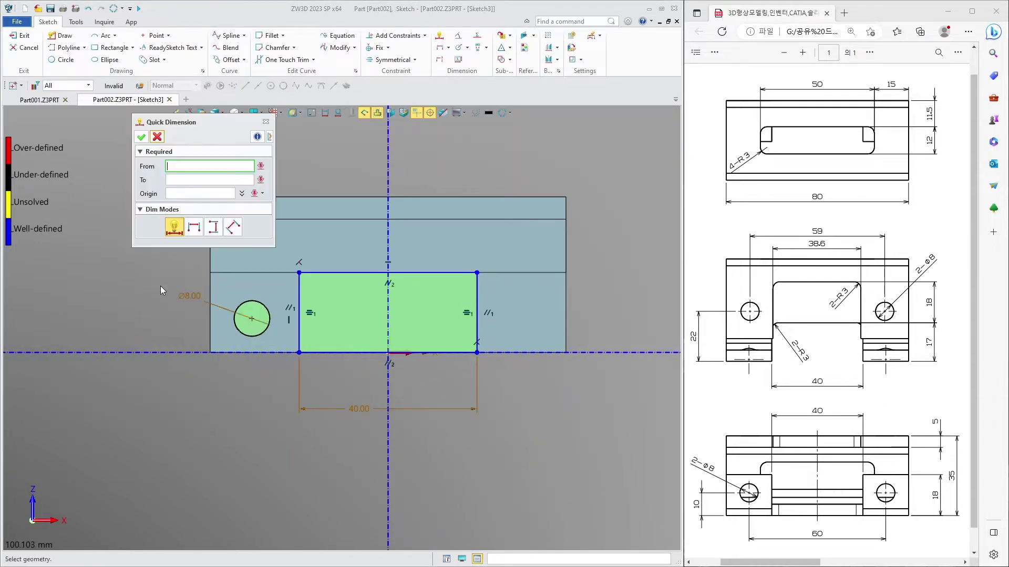
- Position the circle 10 above the horizontal axis and 30 from the vertical axis
click(253, 317)
click(178, 355)
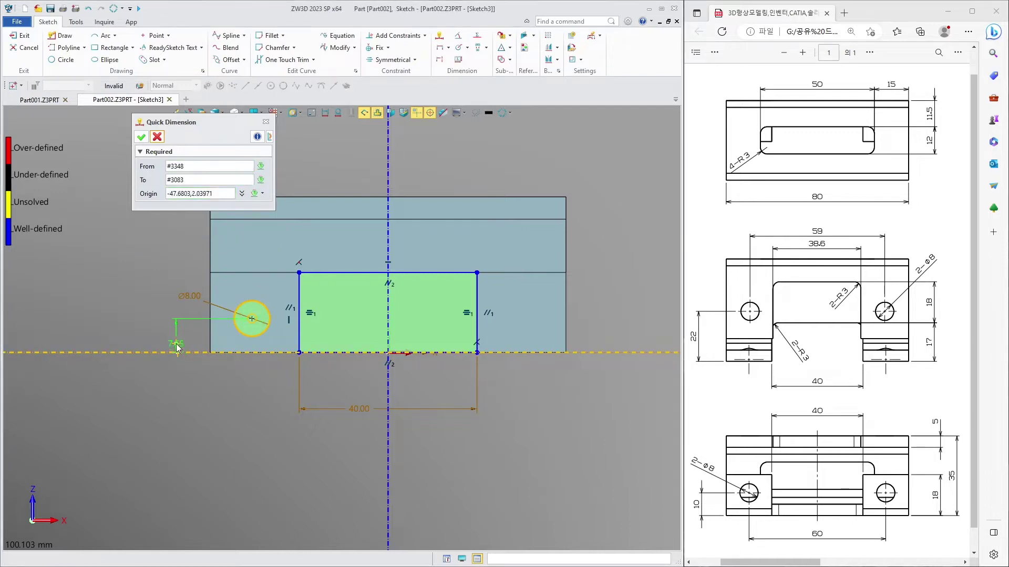
text(10)
key(Return)
click(251, 321)
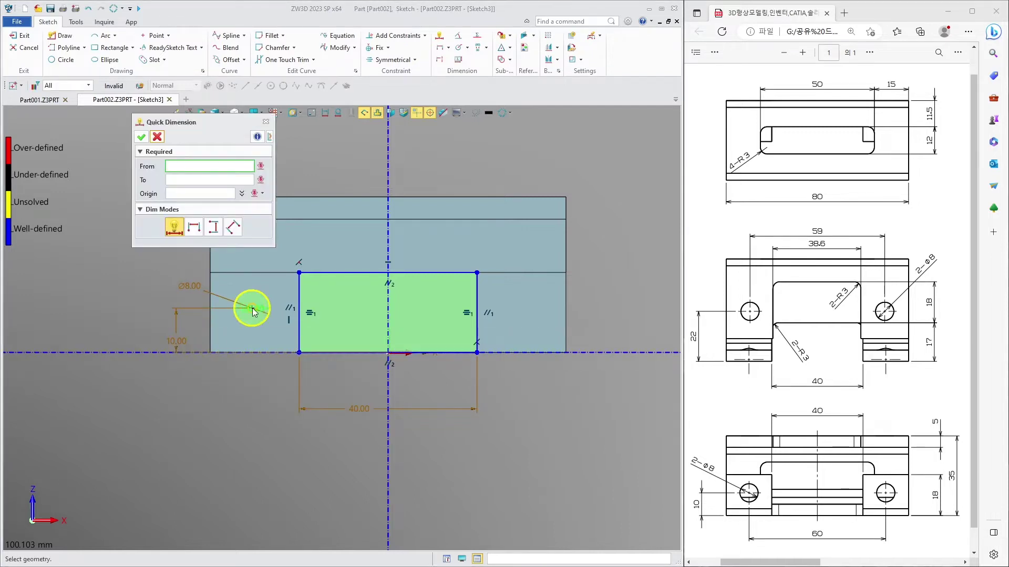
click(388, 379)
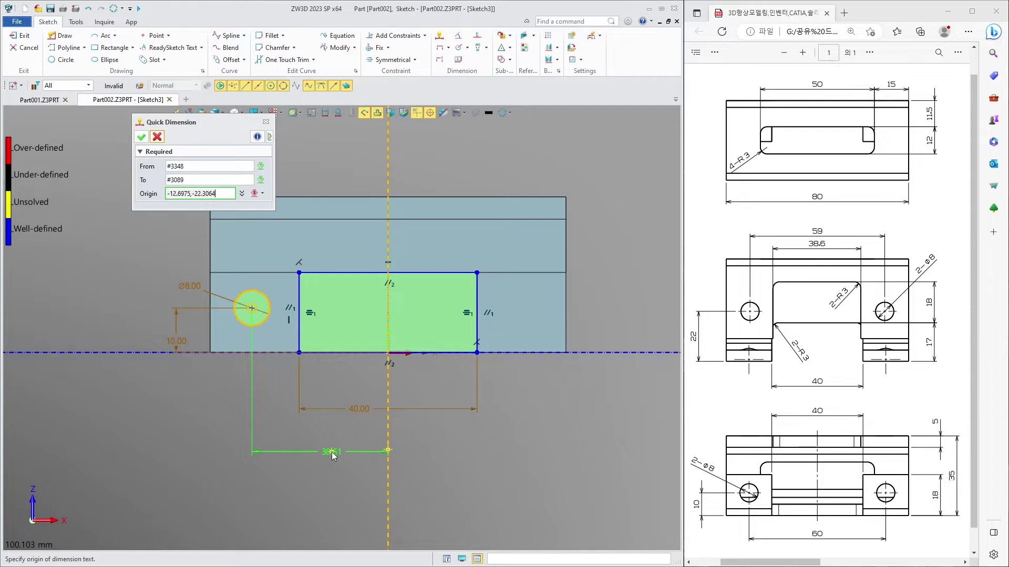
click(330, 452)
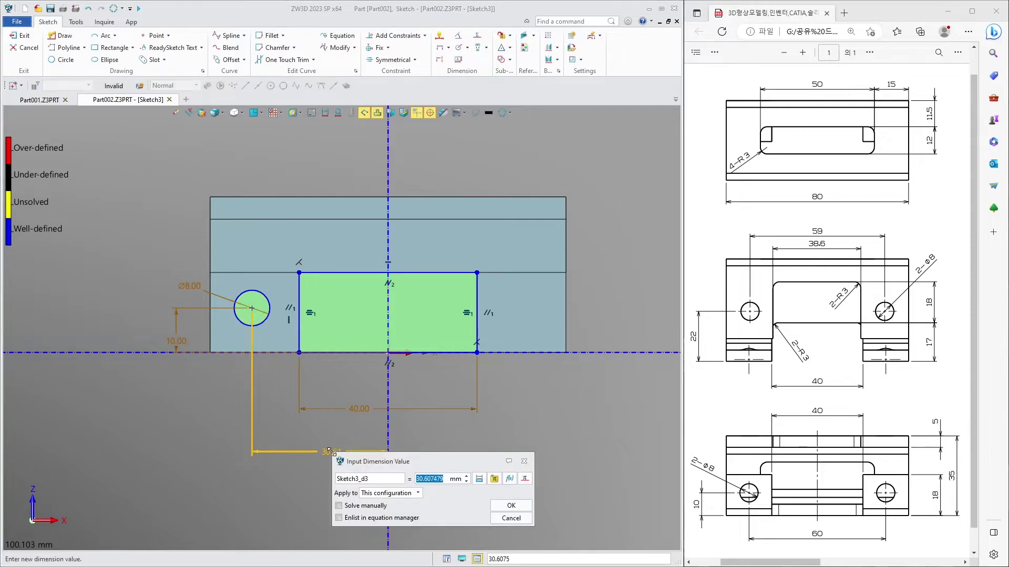
text(30)
key(Return)
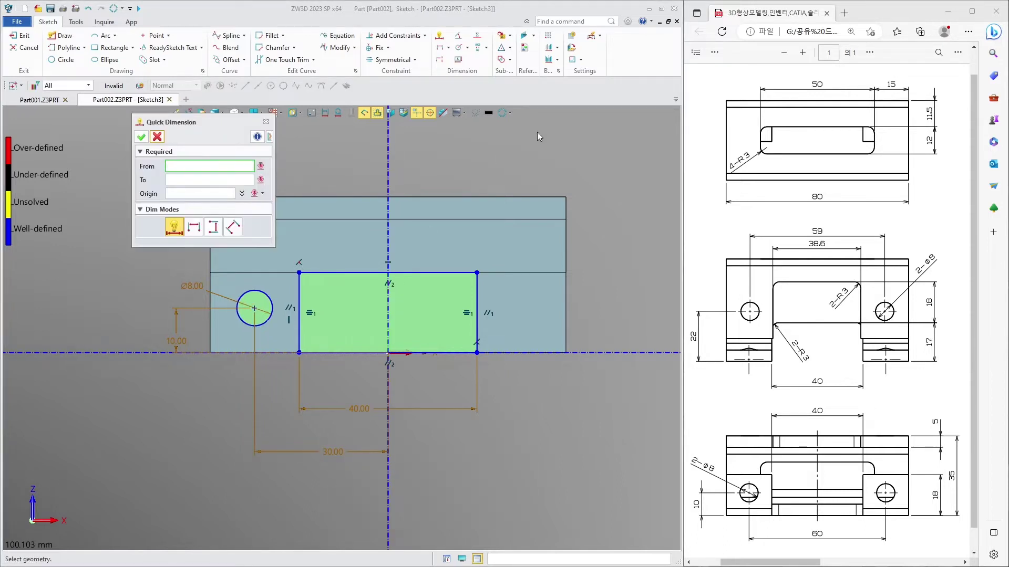
key(Escape)
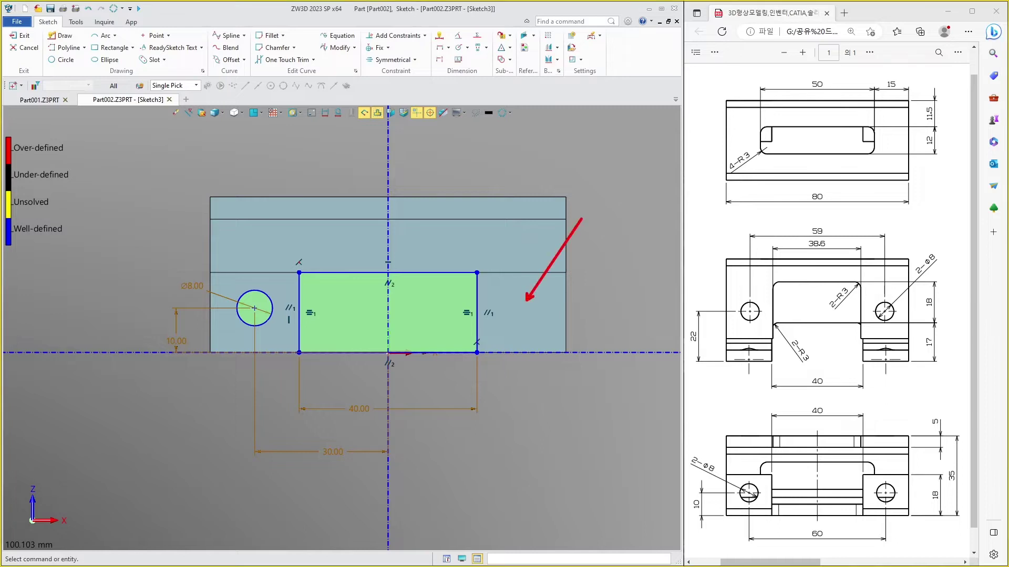
- Mirror the circle across the vertical centre axis
click(549, 60)
click(271, 300)
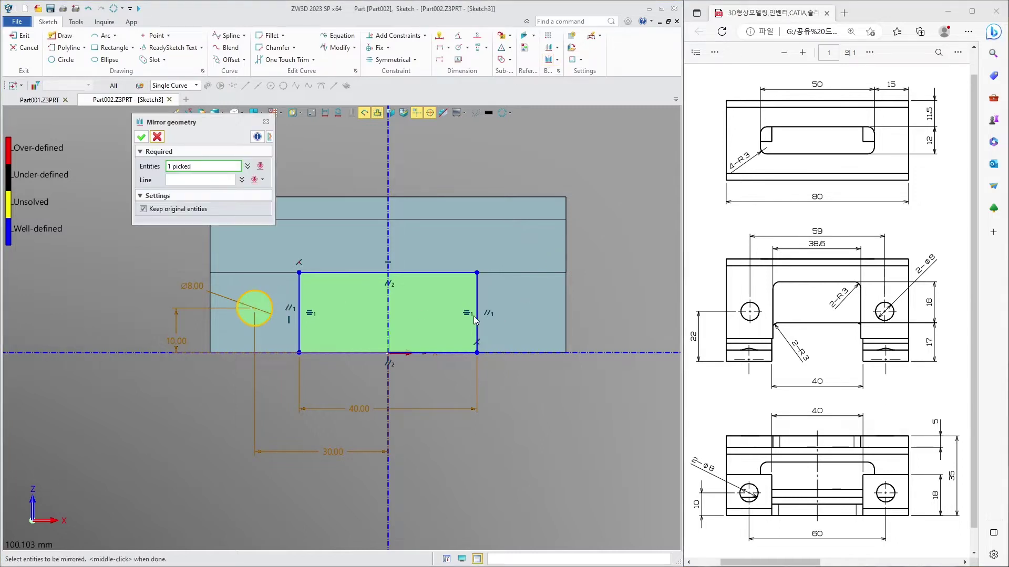
middle_click(399, 158)
click(389, 158)
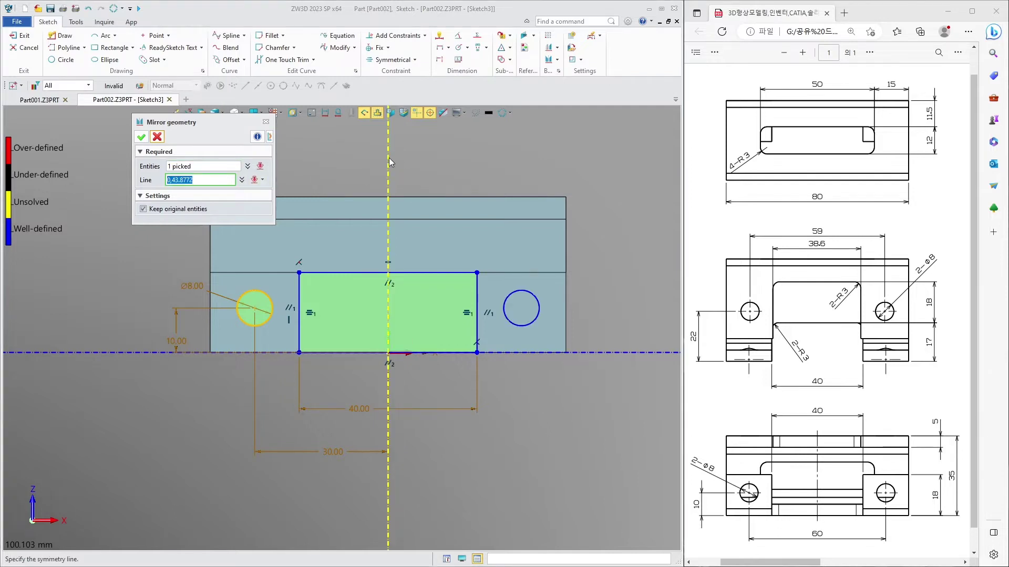
middle_click(388, 158)
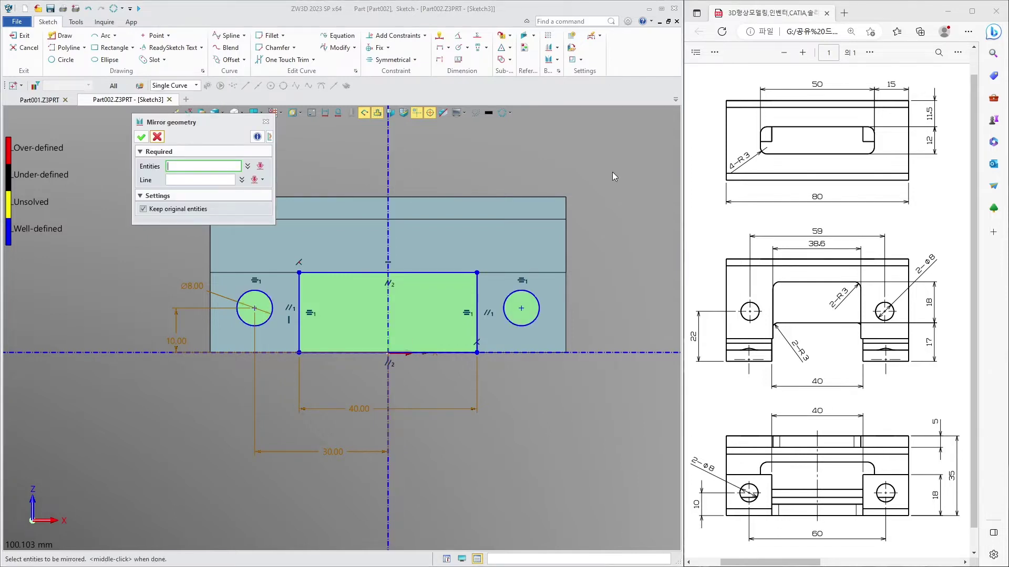
click(157, 137)
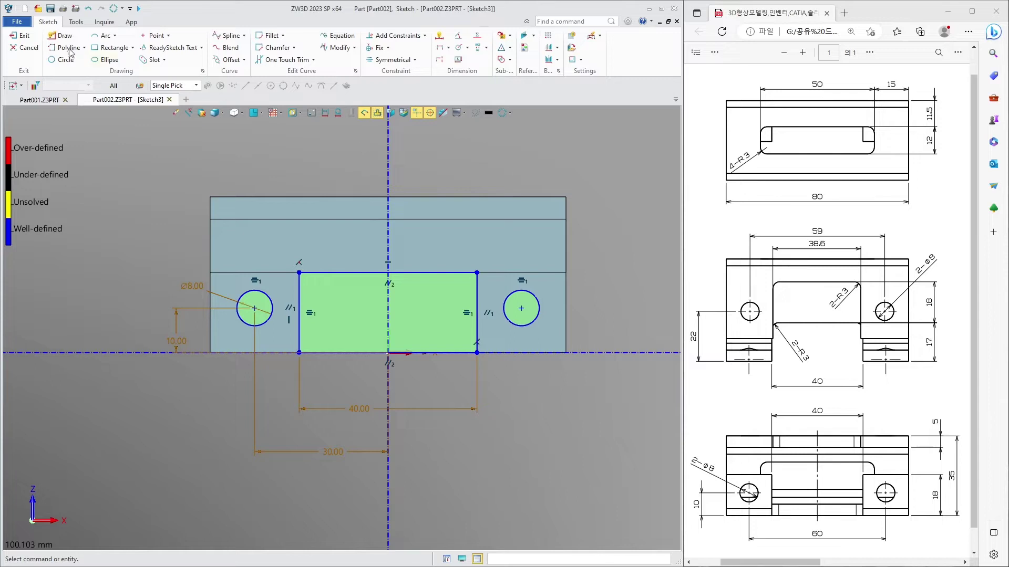
- Exit the sketch and set up an extrude cut of Sketch3 from 0 to 17 mm
click(24, 35)
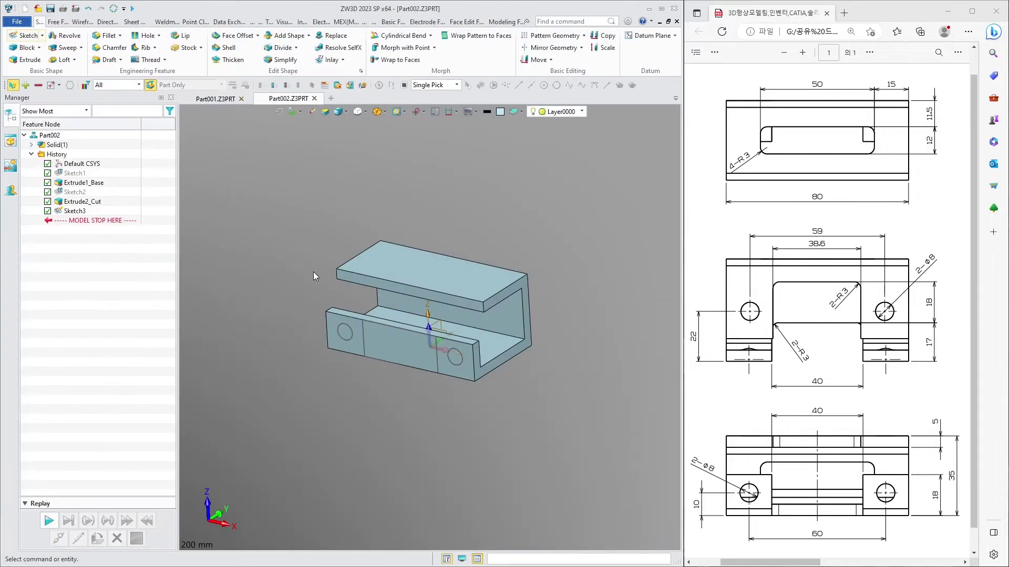
click(29, 60)
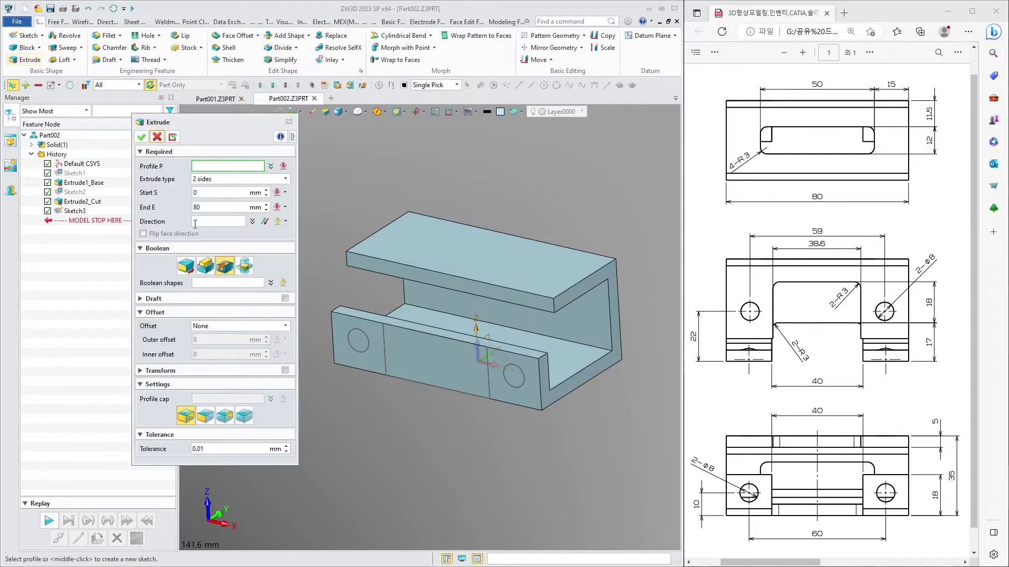
click(367, 351)
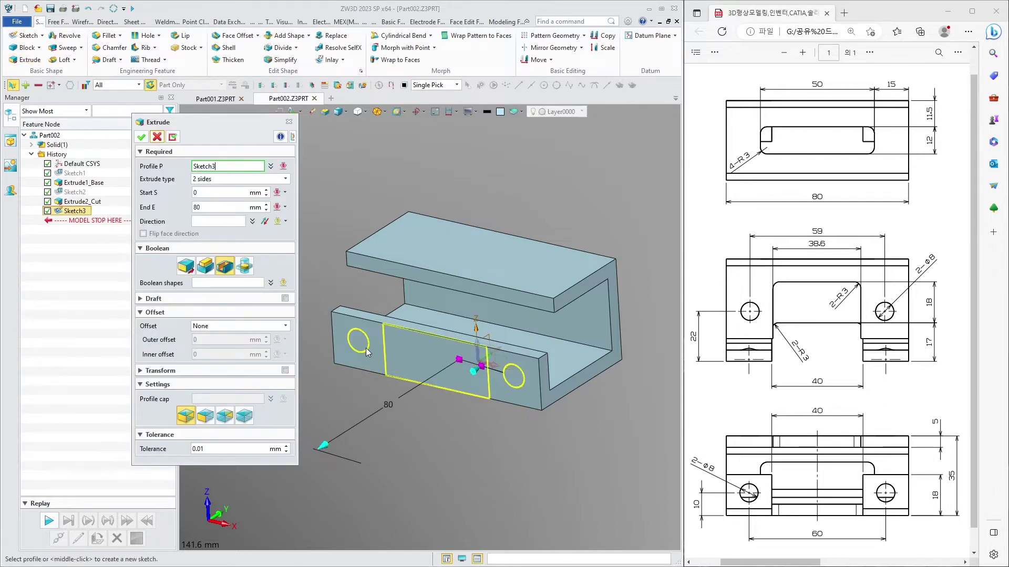
click(366, 348)
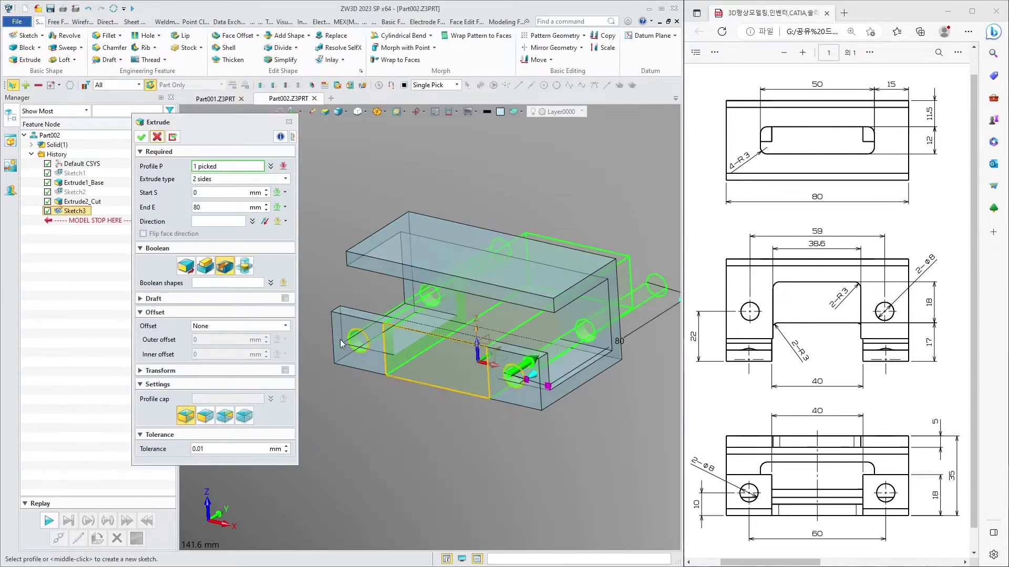
click(220, 207)
text(17)
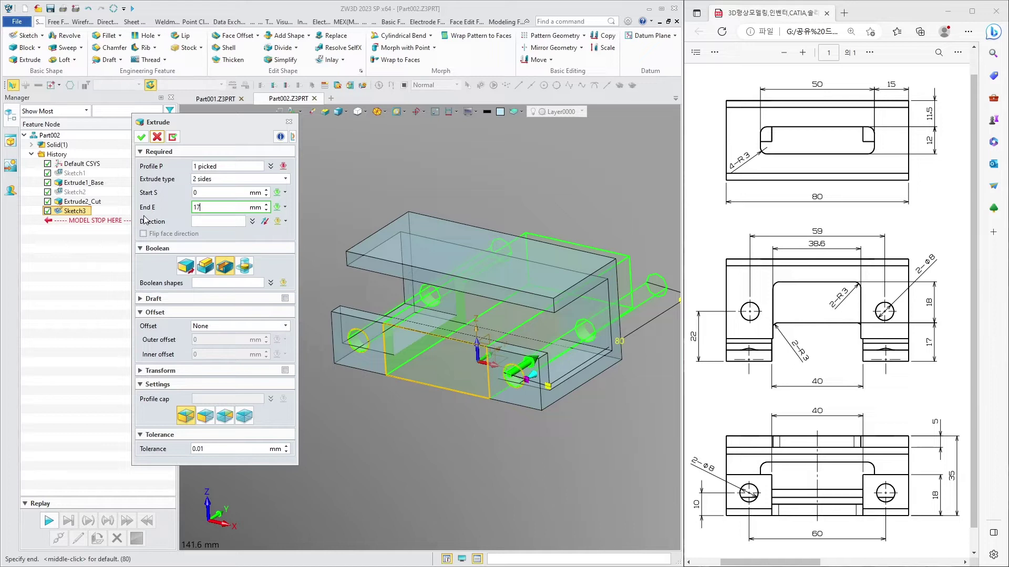
key(Return)
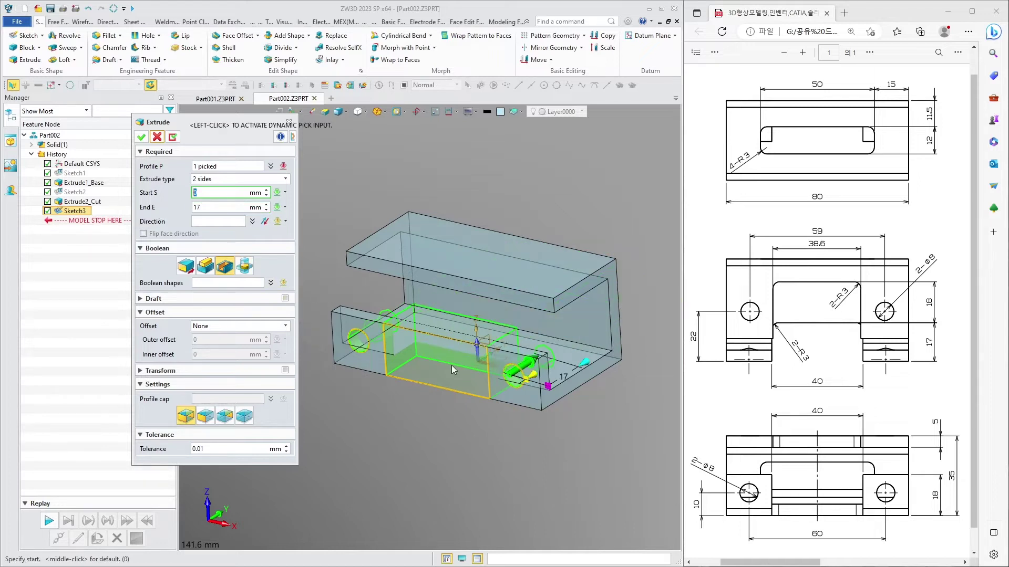
key(Return)
- Check the cut from side and isometric views, then confirm Extrude3_Cut
key(ctrl+Right)
scroll(516, 439, up, 2)
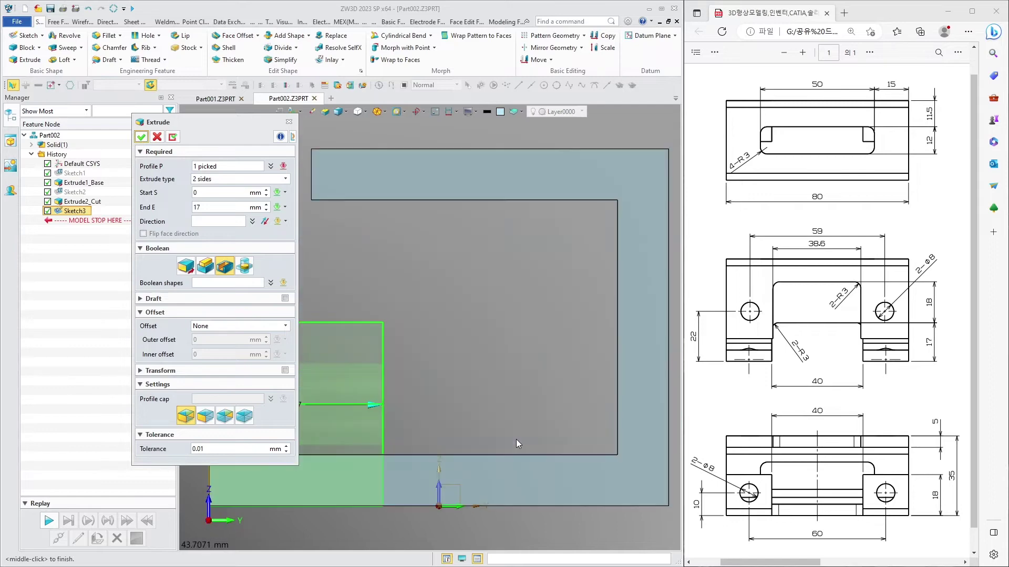
key(ctrl+Home)
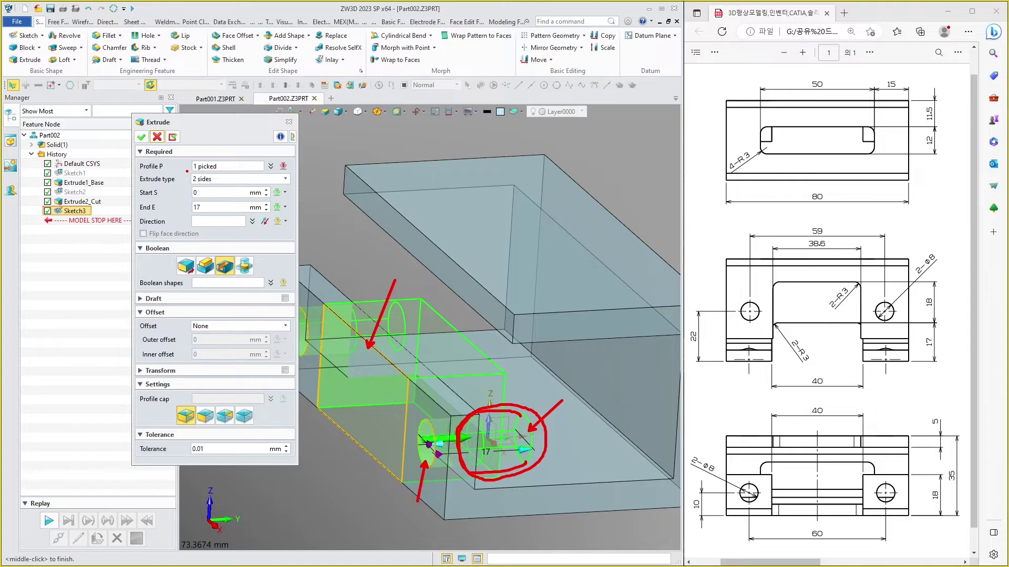
drag(397, 74, 437, 119)
click(141, 138)
middle_drag(407, 298, 422, 273)
scroll(462, 209, down, 3)
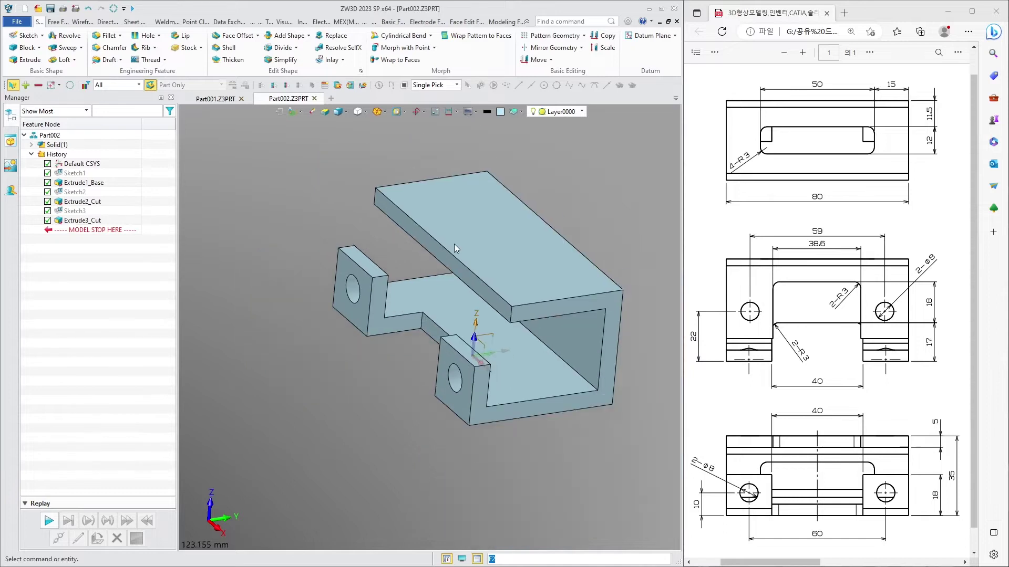
key(s)
- Start Sketch4 on the chosen face and confirm the sketch plane
click(552, 324)
key(ctrl+2)
drag(752, 182, 784, 145)
drag(862, 161, 851, 165)
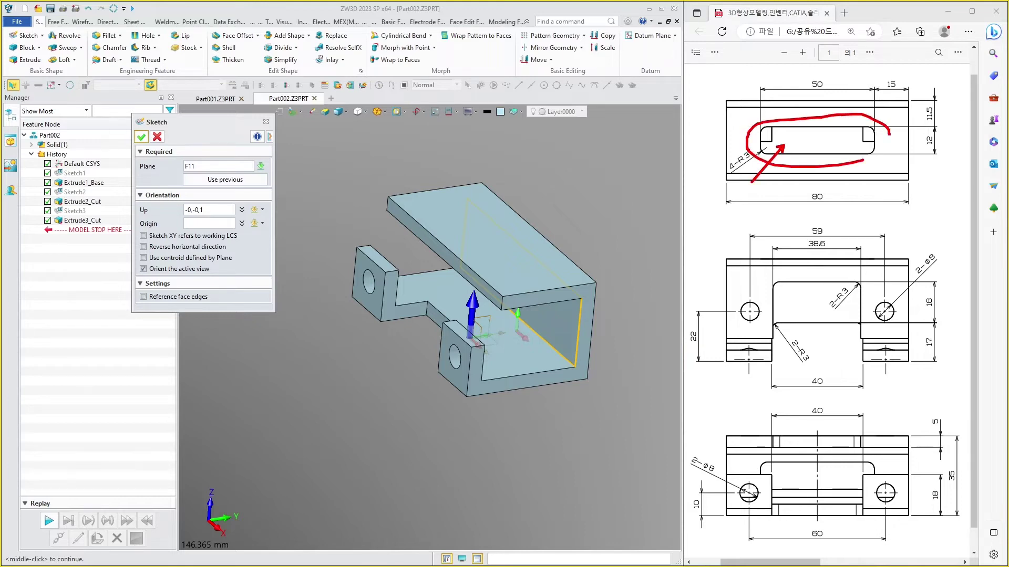
key(Escape)
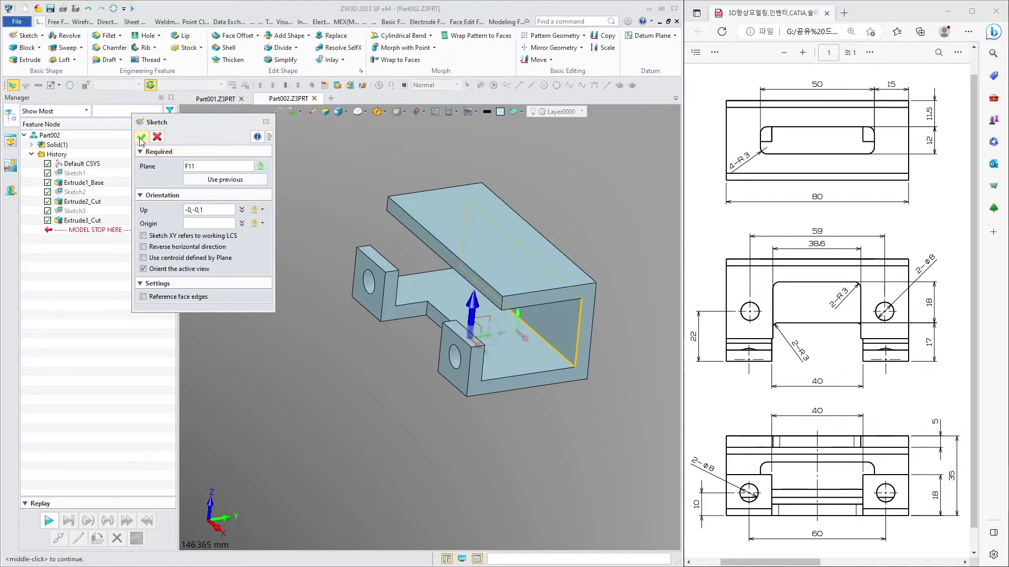
click(141, 137)
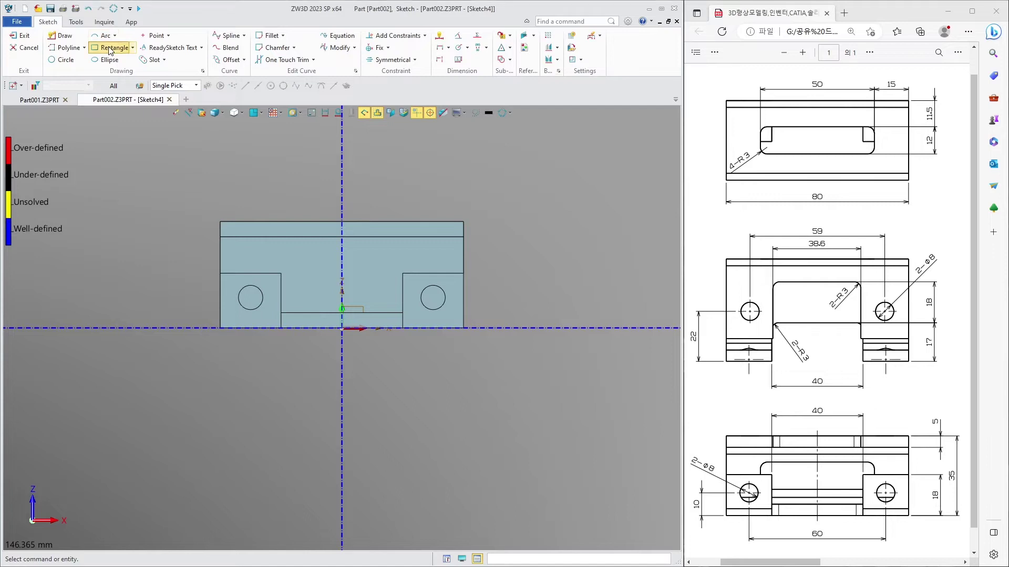
- Draw a rectangle with its second corner at 26,10
click(110, 48)
middle_drag(247, 256, 296, 296)
click(308, 289)
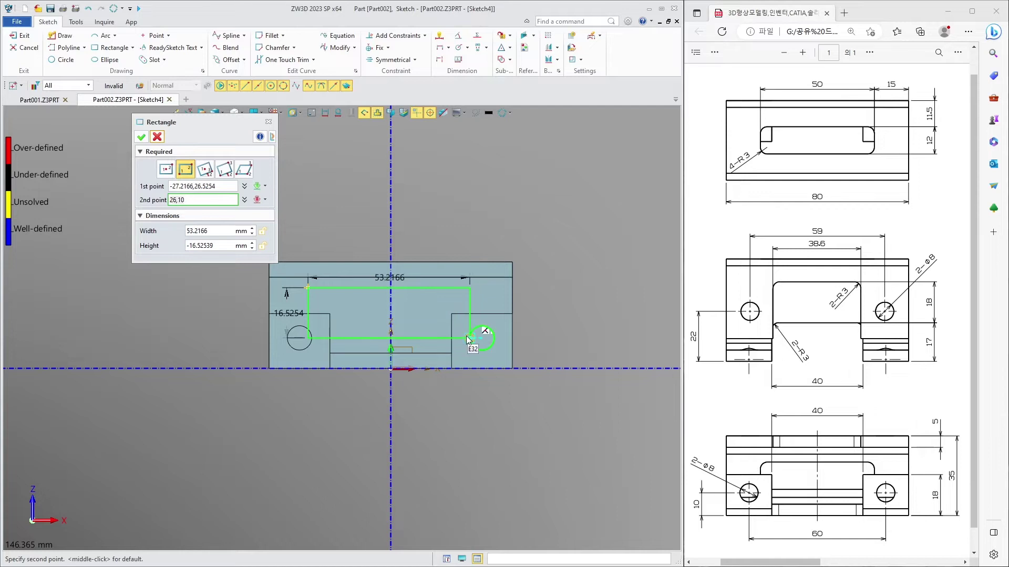
key(Return)
key(Escape)
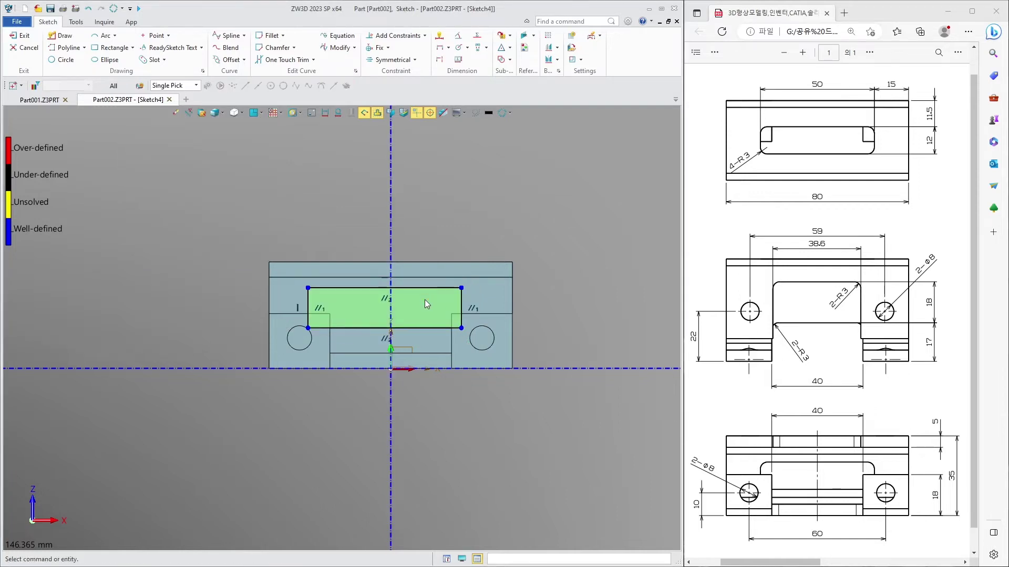
scroll(424, 304, up, 2)
- Make the rectangle's side edges symmetric about the vertical centre axis
click(397, 35)
click(376, 203)
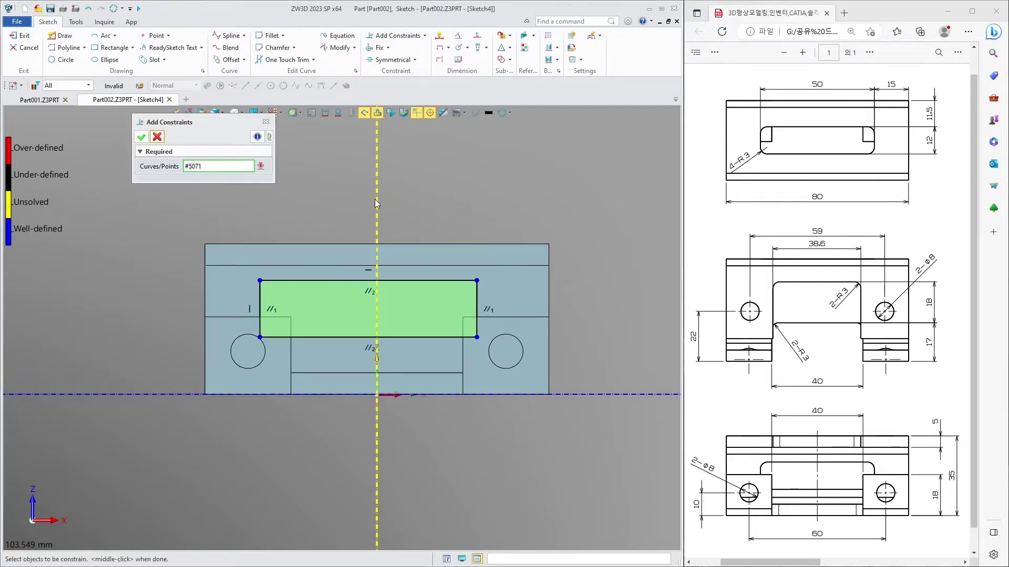
click(260, 304)
click(477, 297)
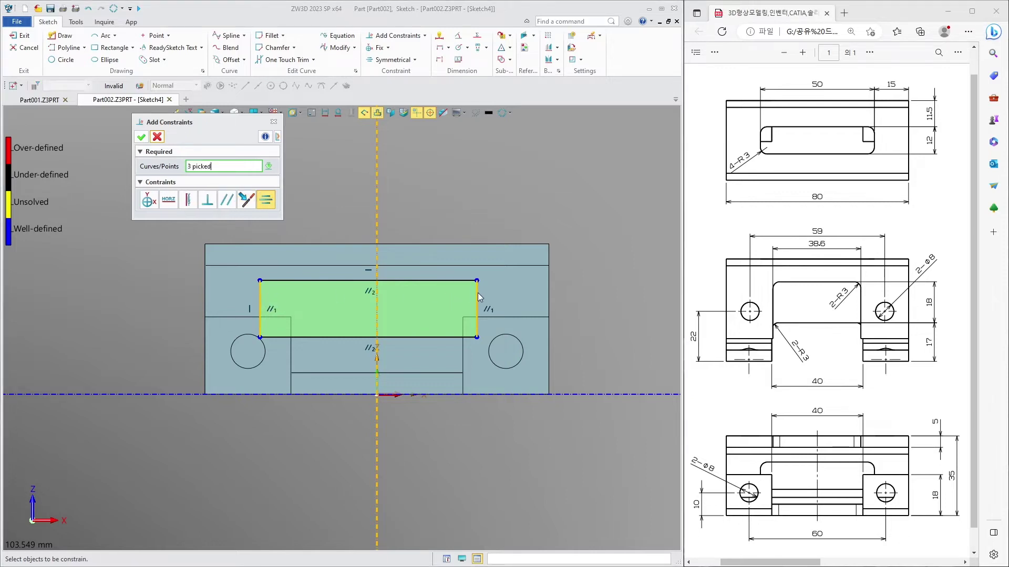
click(141, 136)
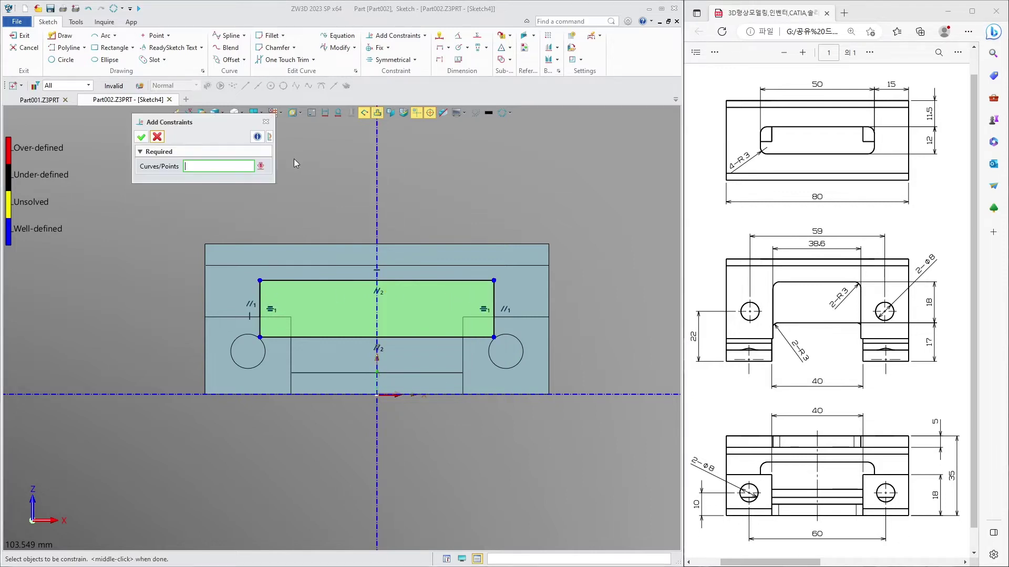
middle_click(295, 160)
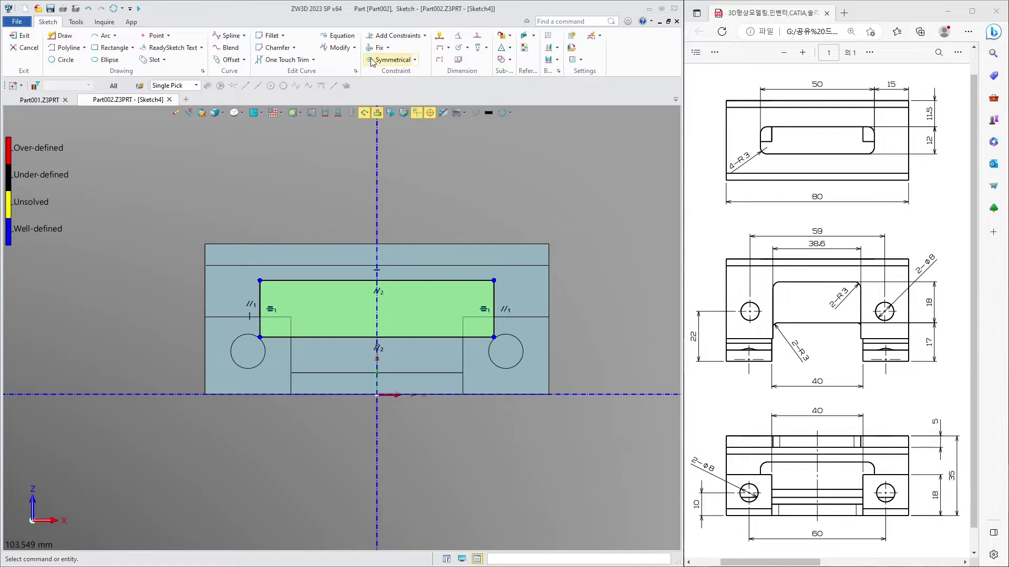
- Dimension the rectangle 50 wide and 12 tall
key(d)
click(340, 336)
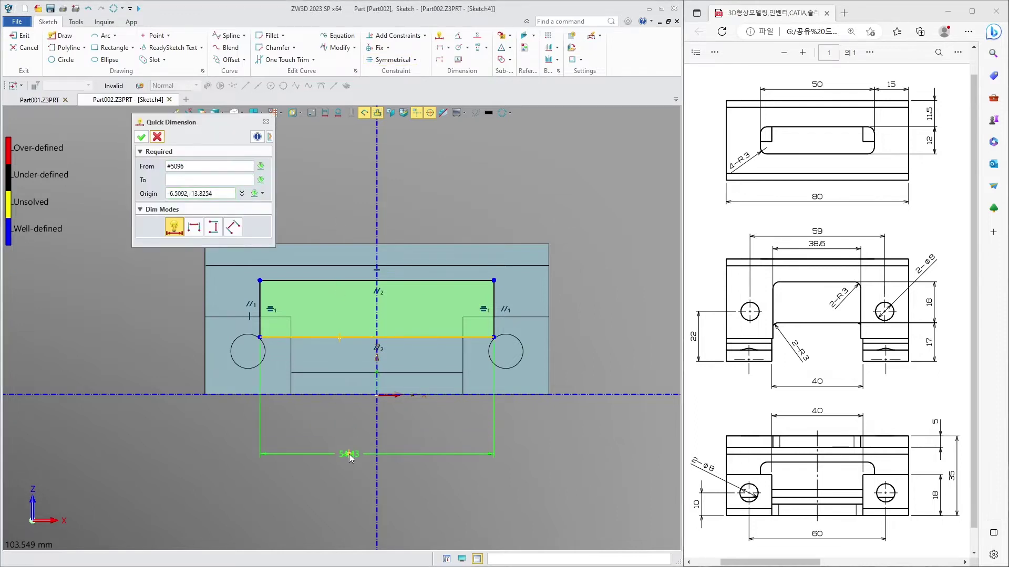
click(349, 455)
text(50)
key(Return)
click(276, 294)
click(131, 297)
text(12)
key(Return)
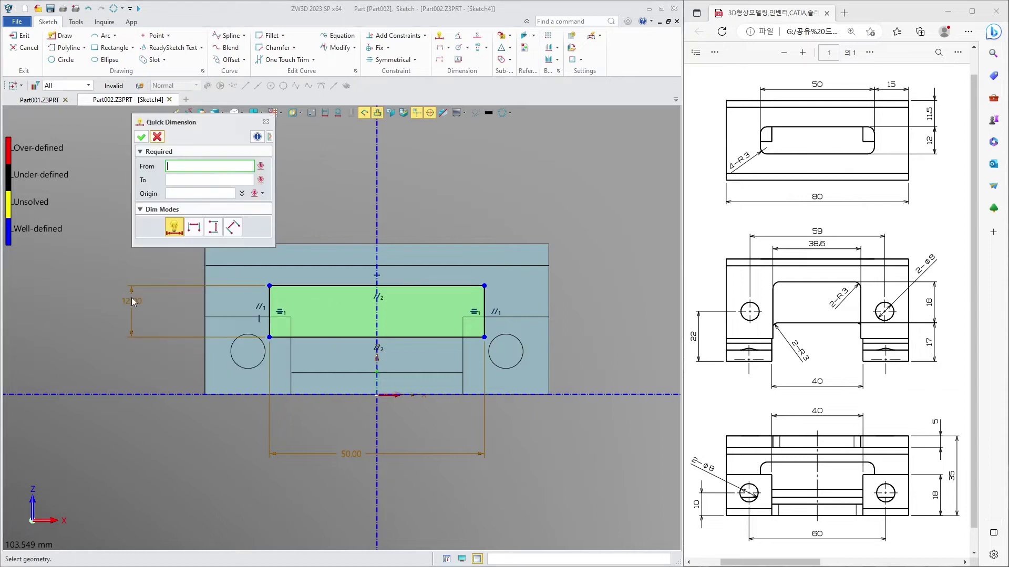
- Delete the redundant 50.00 reference dimension
click(327, 337)
click(146, 401)
middle_click(149, 387)
click(166, 403)
key(Delete)
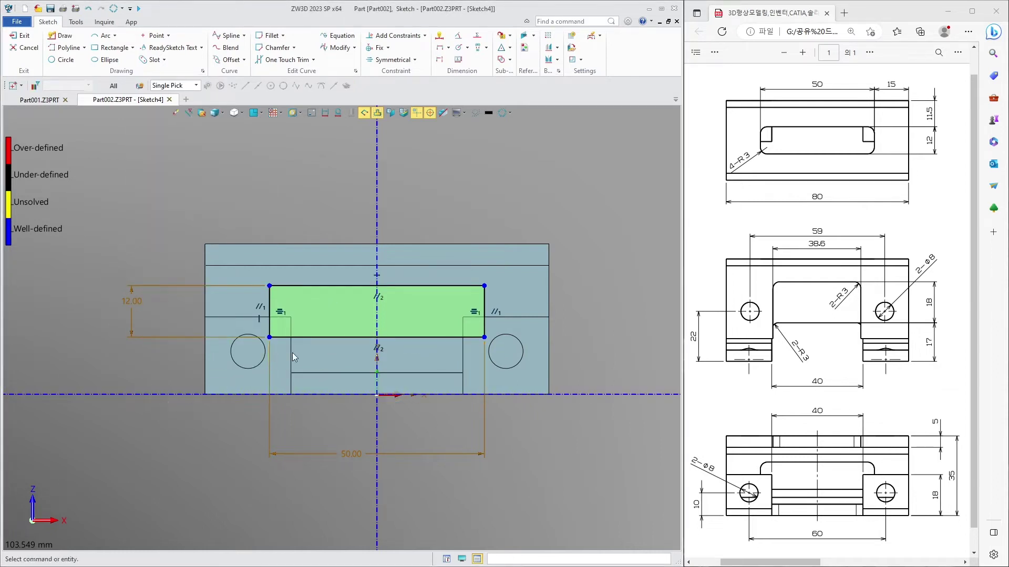
middle_click(286, 354)
- Dimension the bottom edge 11.5 above the horizontal axis and exit the sketch
click(307, 336)
click(167, 394)
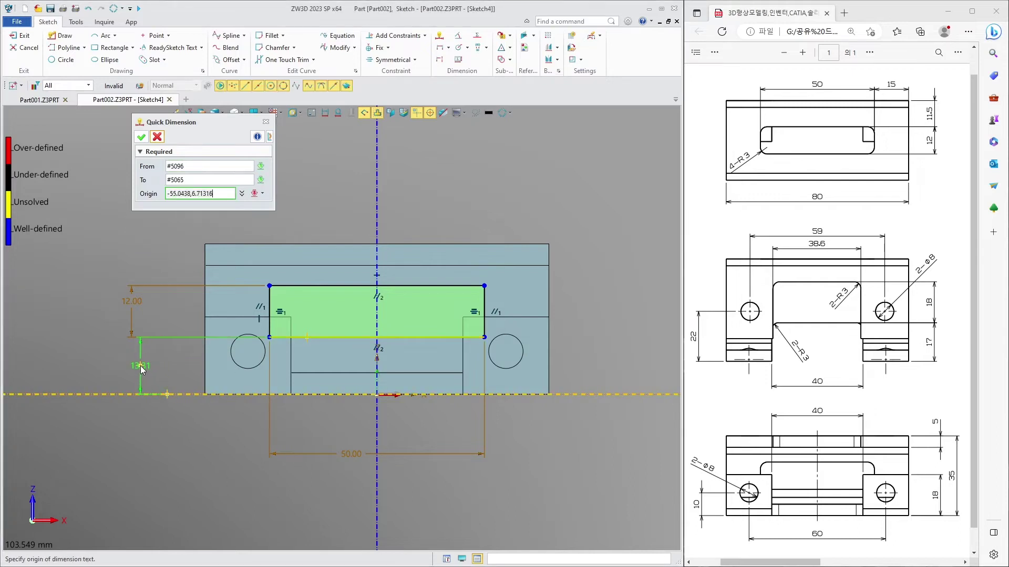
click(148, 374)
text(11.5)
key(Return)
middle_click(145, 368)
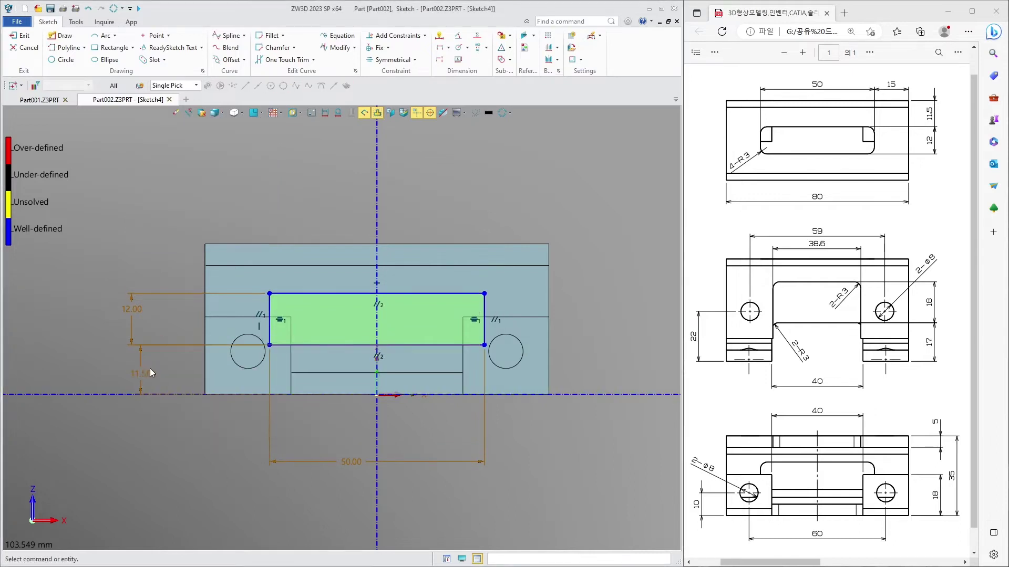
click(23, 36)
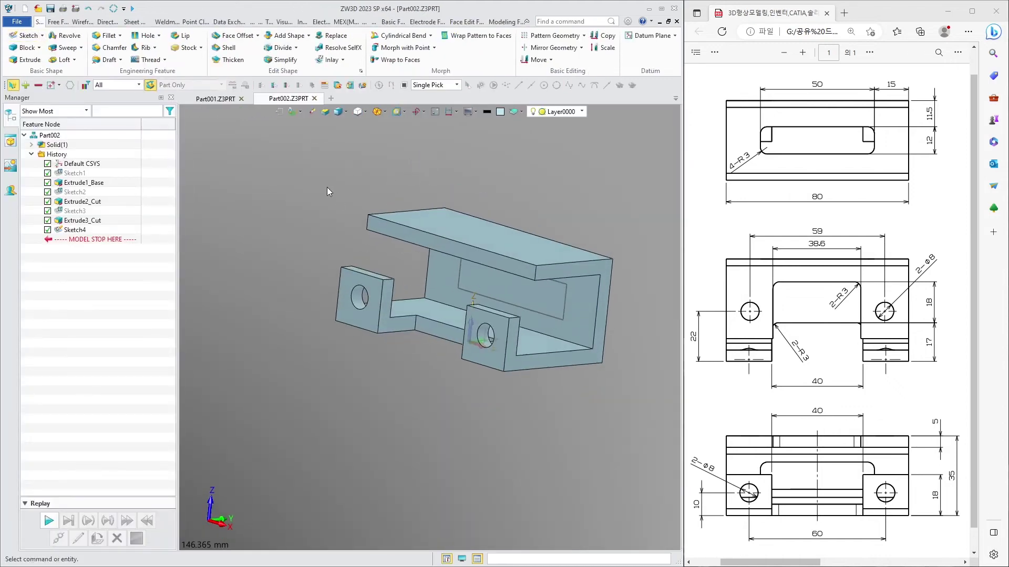
- Extrude Sketch4 as a remove cut through the wall, then orbit to inspect it
click(24, 60)
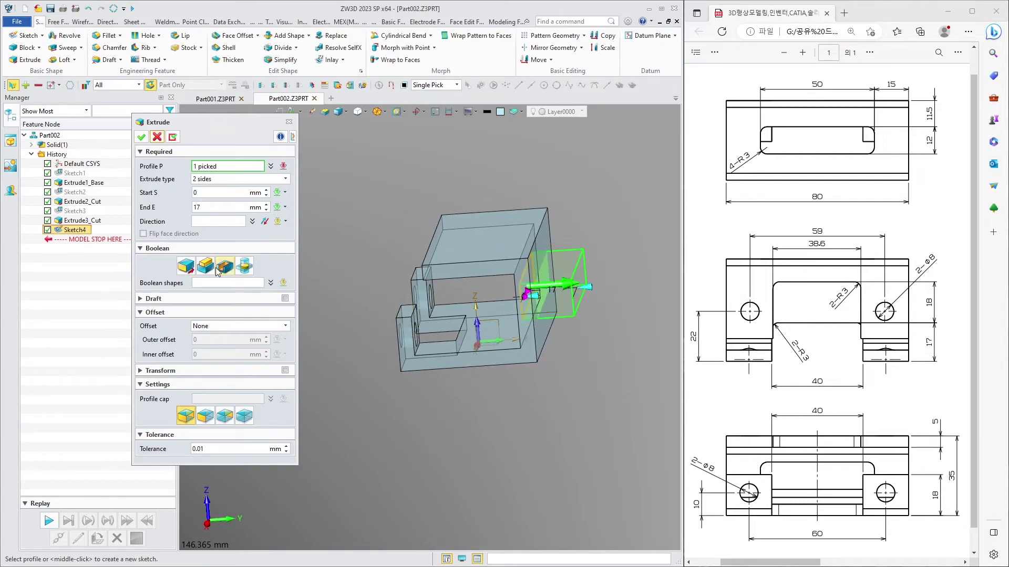
click(140, 137)
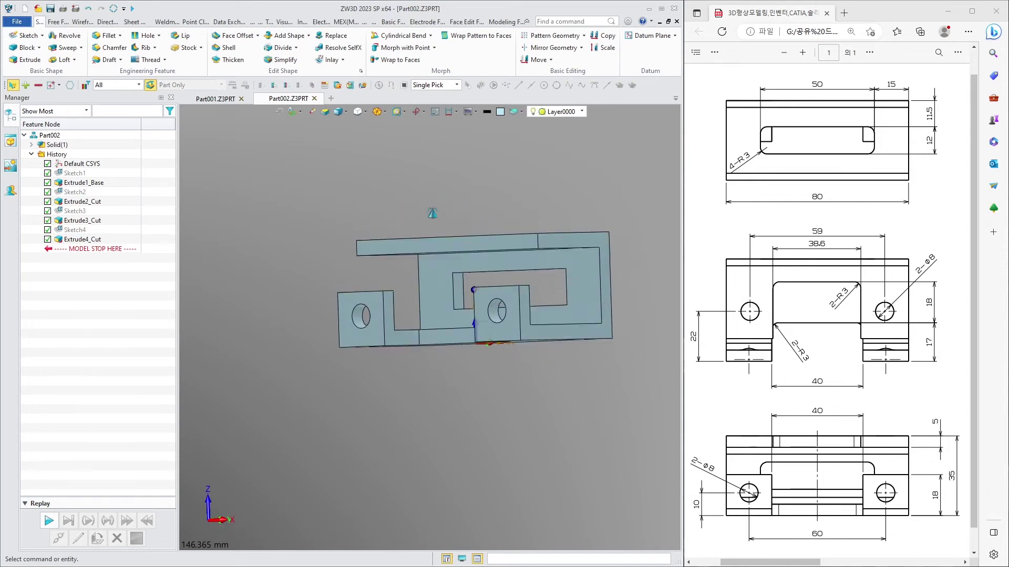
middle_drag(294, 221, 316, 208)
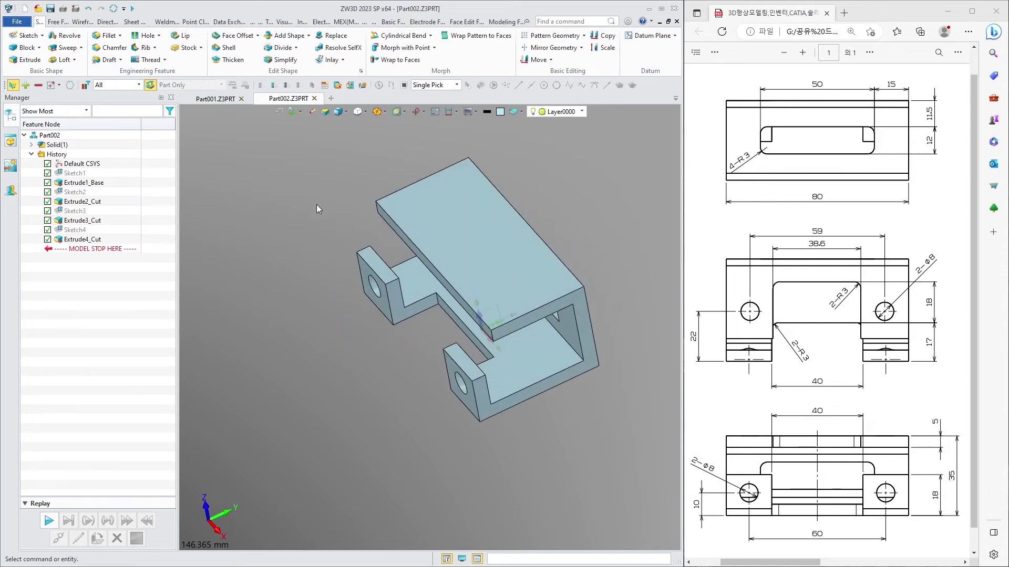
- Start Sketch5 on the top face and draw a rectangle across its middle
click(23, 35)
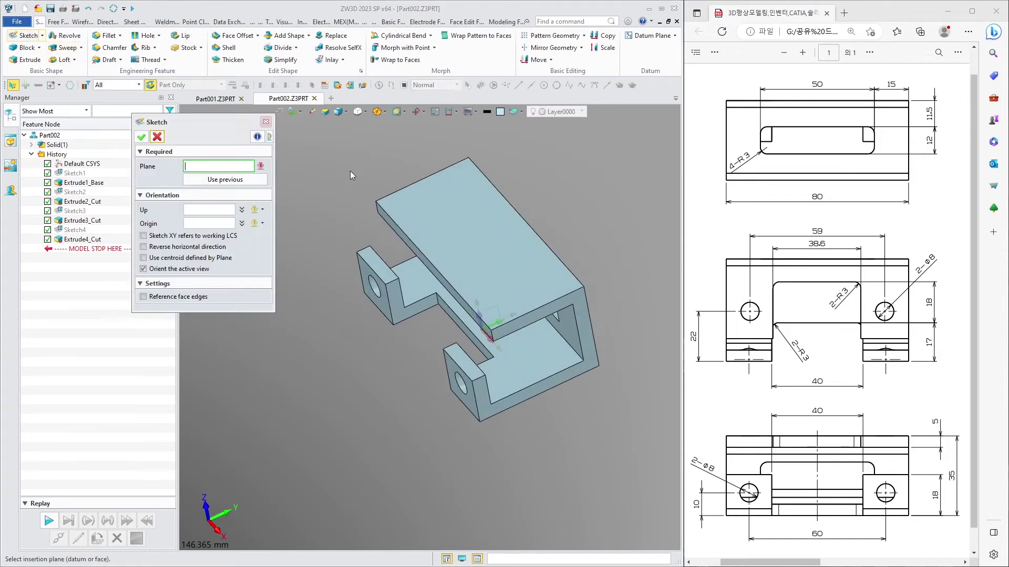
click(141, 137)
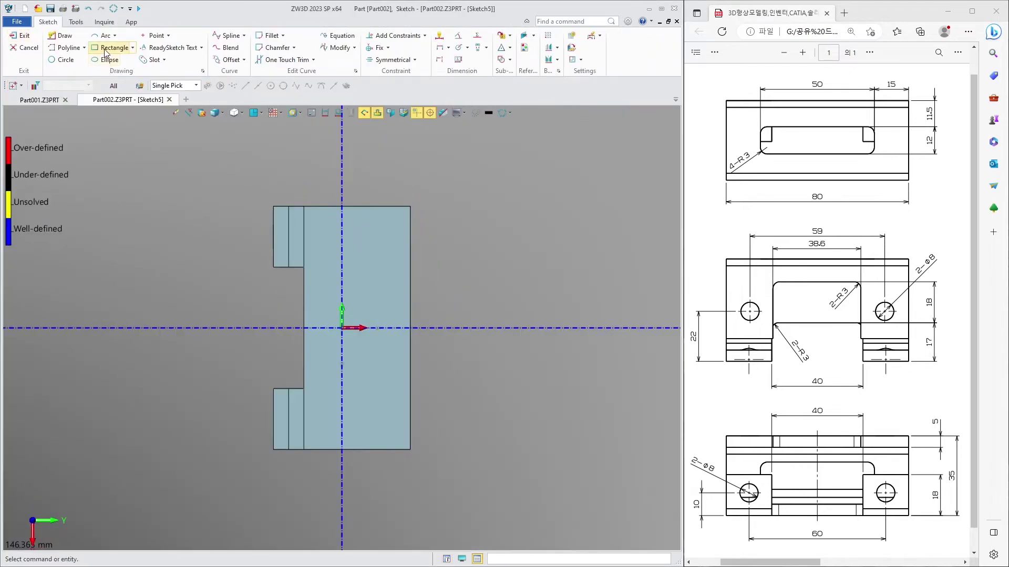
click(112, 47)
click(304, 253)
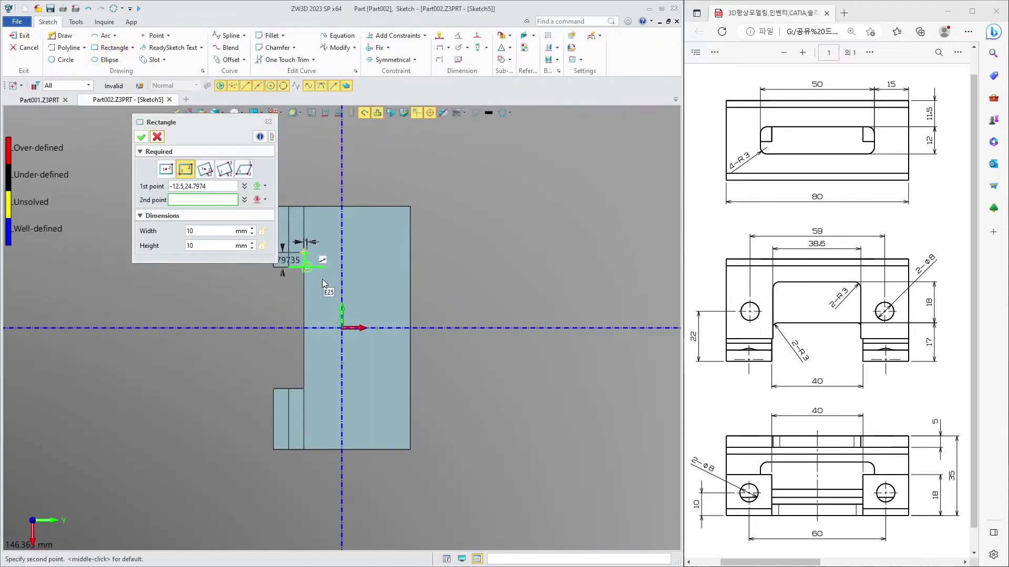
click(367, 411)
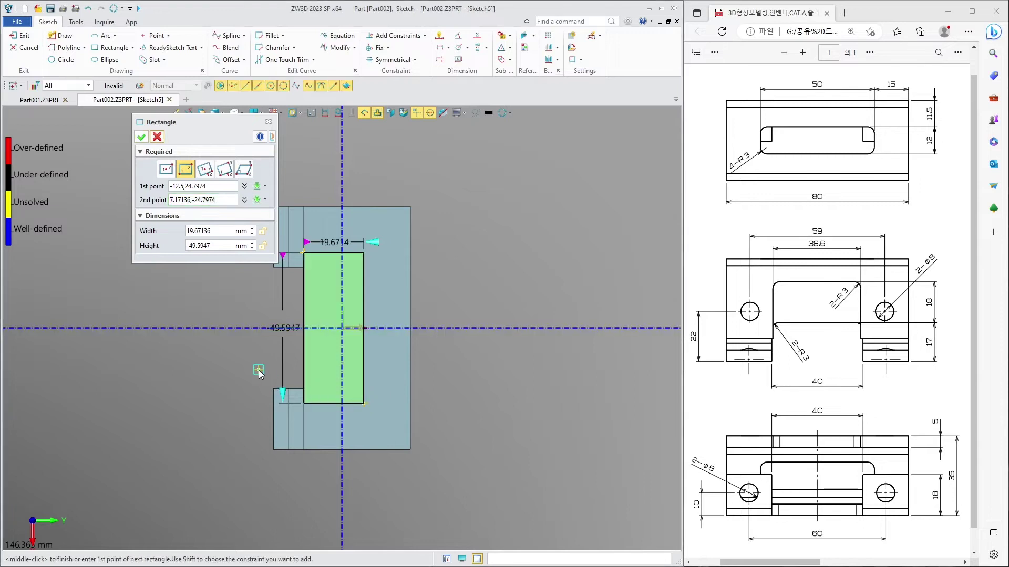
middle_click(365, 410)
- Dimension the rectangle's right edge to 38.6
click(364, 286)
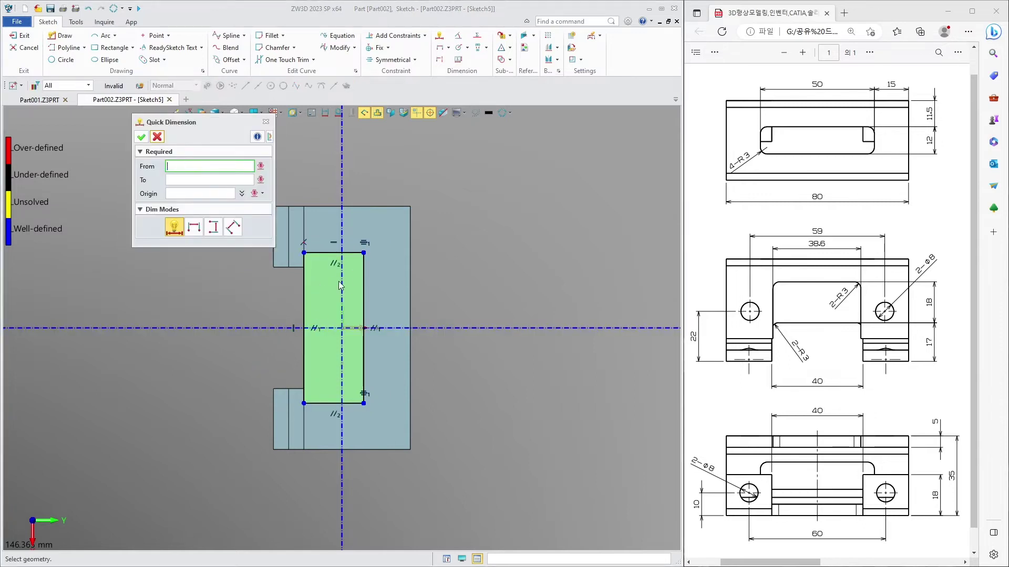
click(475, 312)
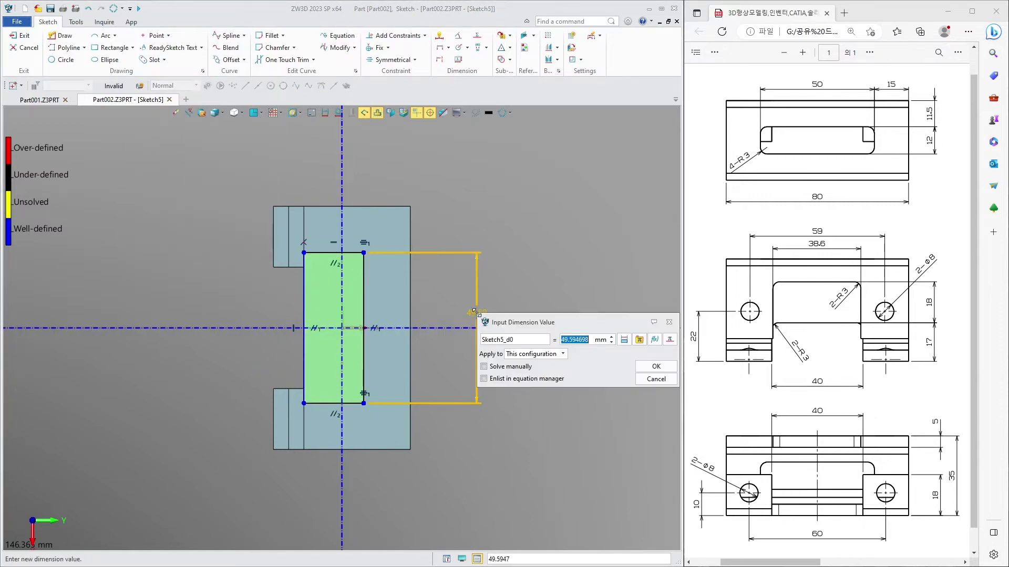
text(38.6)
key(Return)
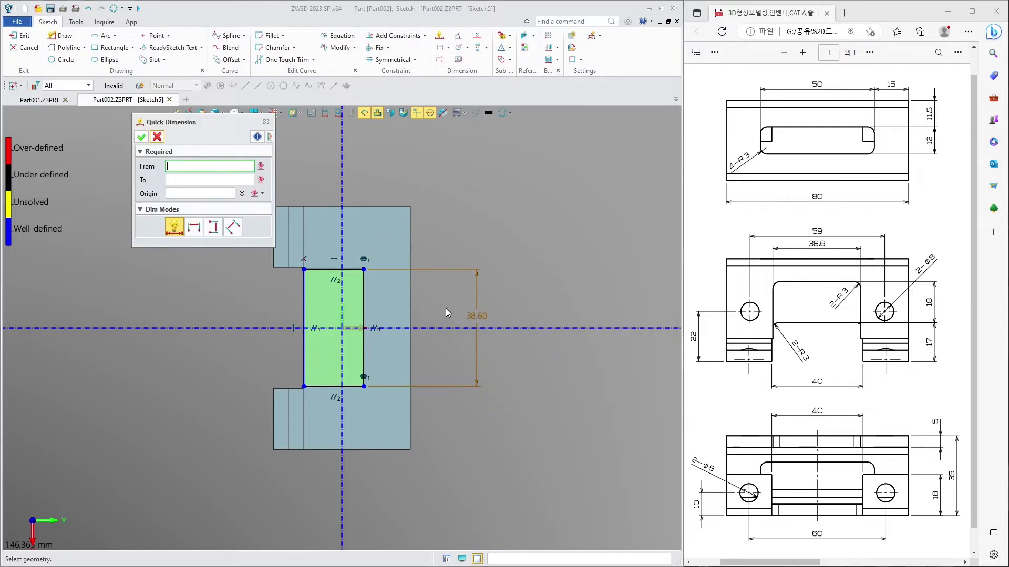
key(Escape)
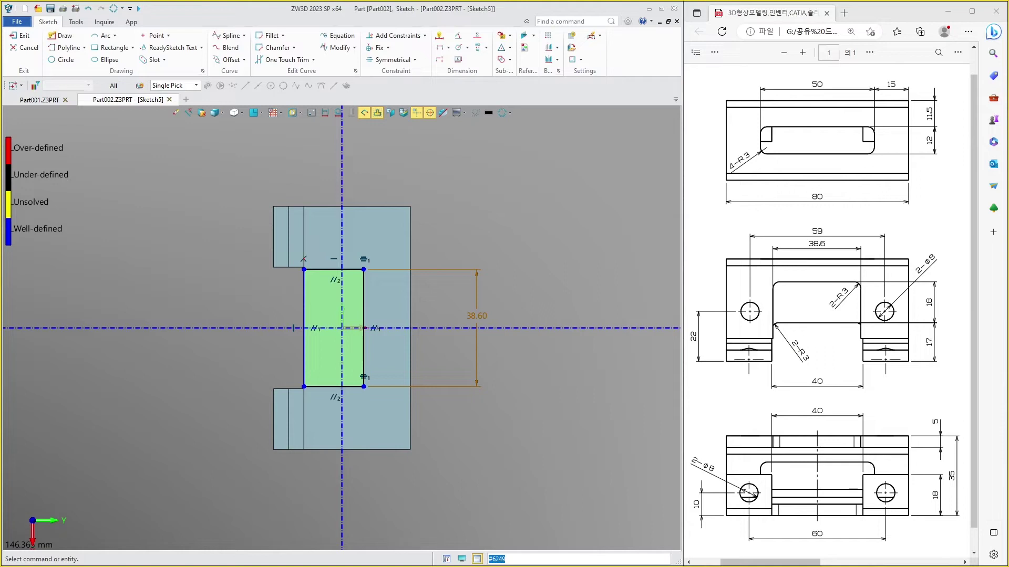
drag(926, 317, 941, 311)
drag(820, 327, 829, 344)
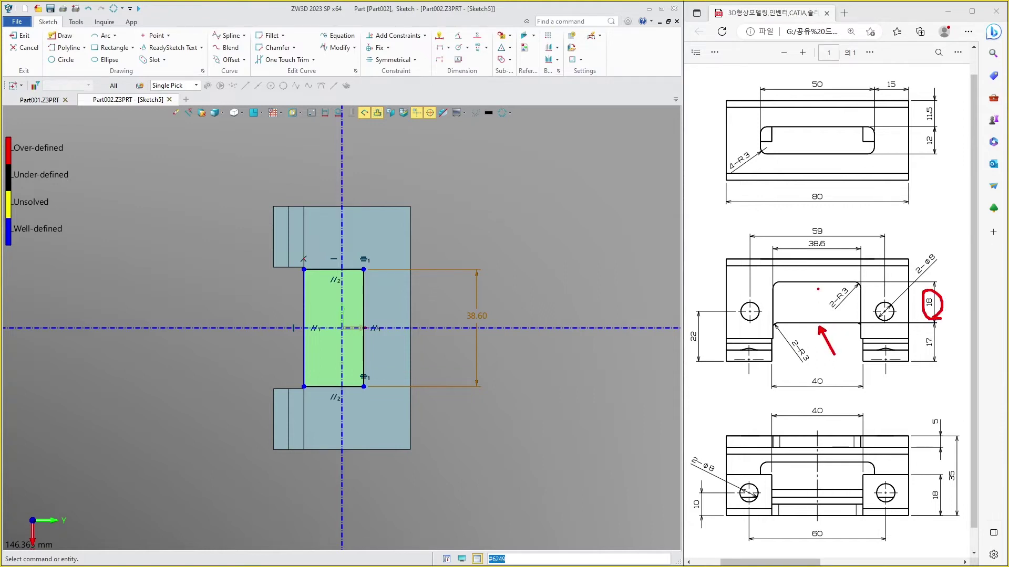
drag(807, 286, 820, 272)
drag(217, 393, 270, 405)
drag(370, 363, 412, 348)
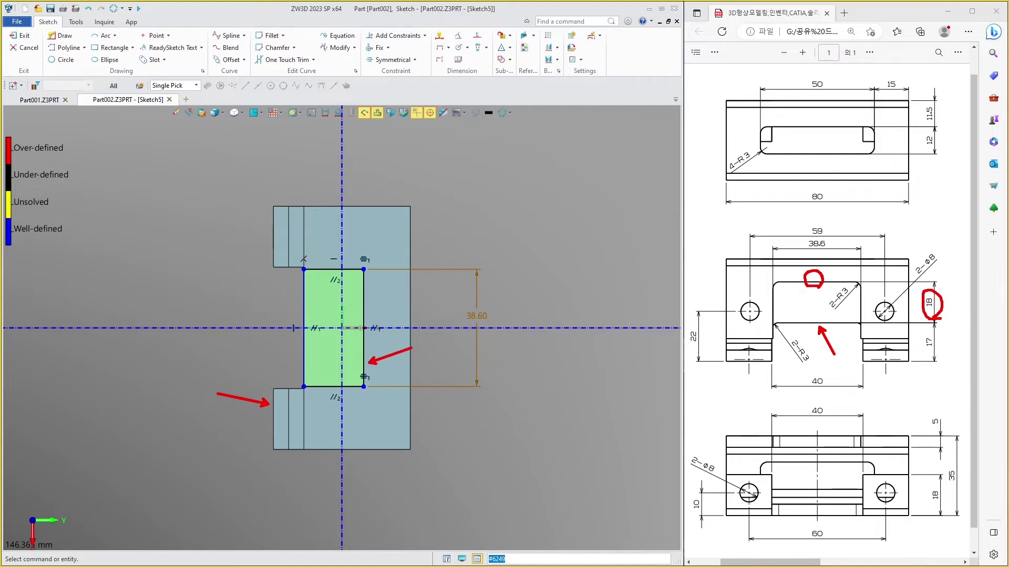
mouse_move(944, 359)
mouse_down()
mouse_move(906, 349)
mouse_move(914, 281)
mouse_move(948, 300)
mouse_move(944, 359)
mouse_up()
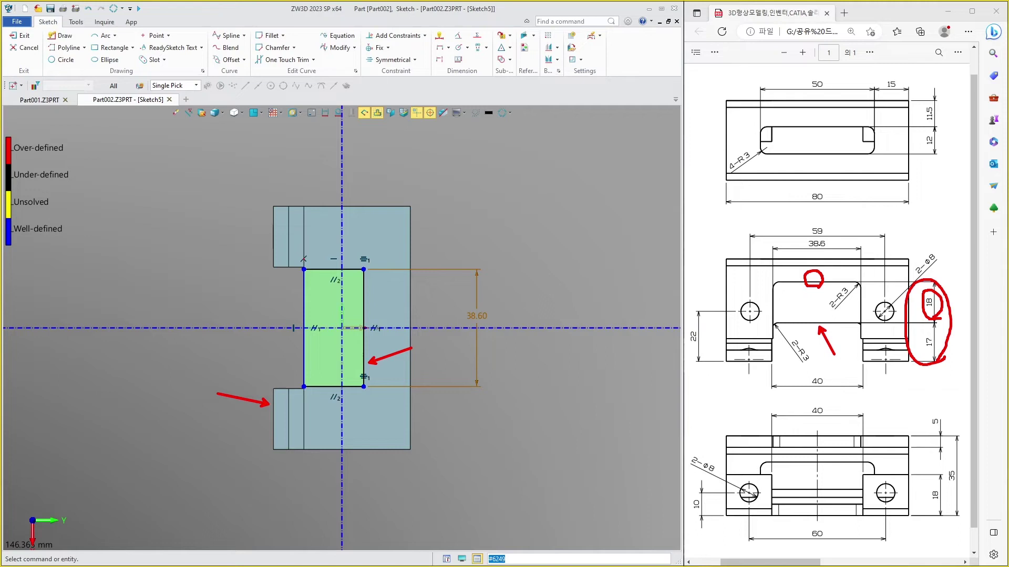
mouse_move(894, 385)
mouse_down()
mouse_move(904, 392)
mouse_move(922, 376)
mouse_up()
key(Escape)
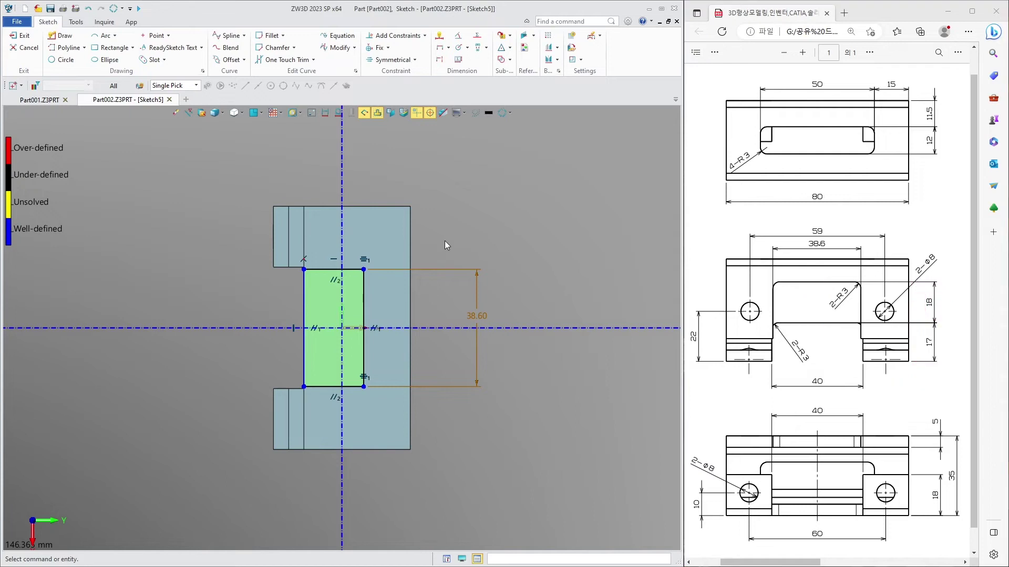
- Show the part as wireframe and check it in 3D before returning to the flat sketch view
key(ctrl+f)
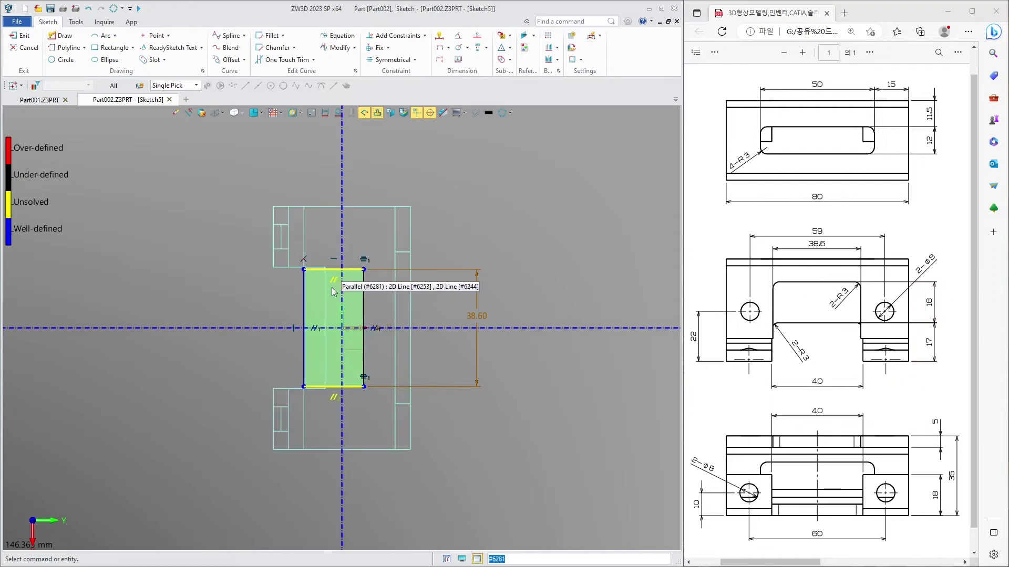
middle_drag(362, 311, 342, 294)
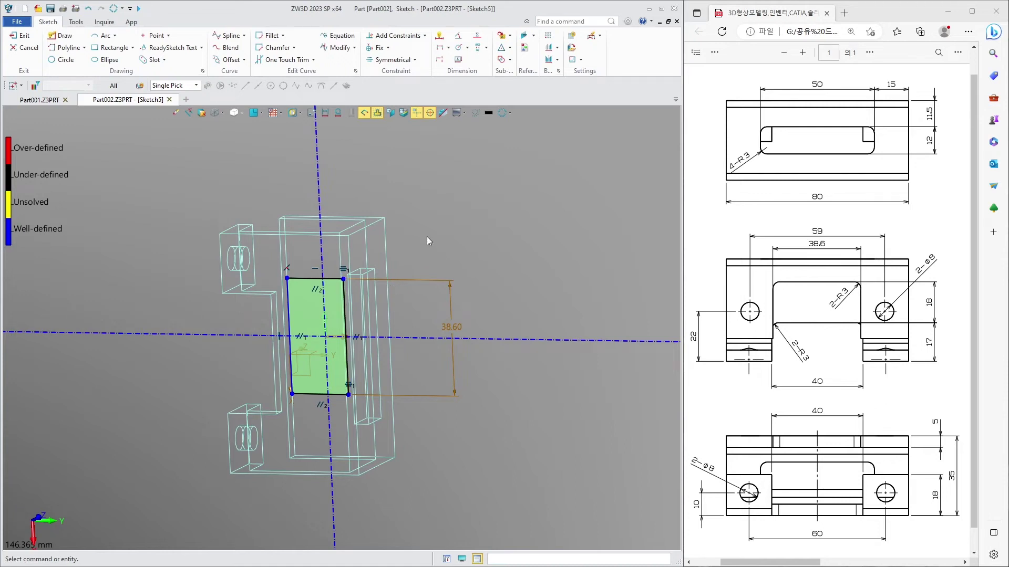
key(Home)
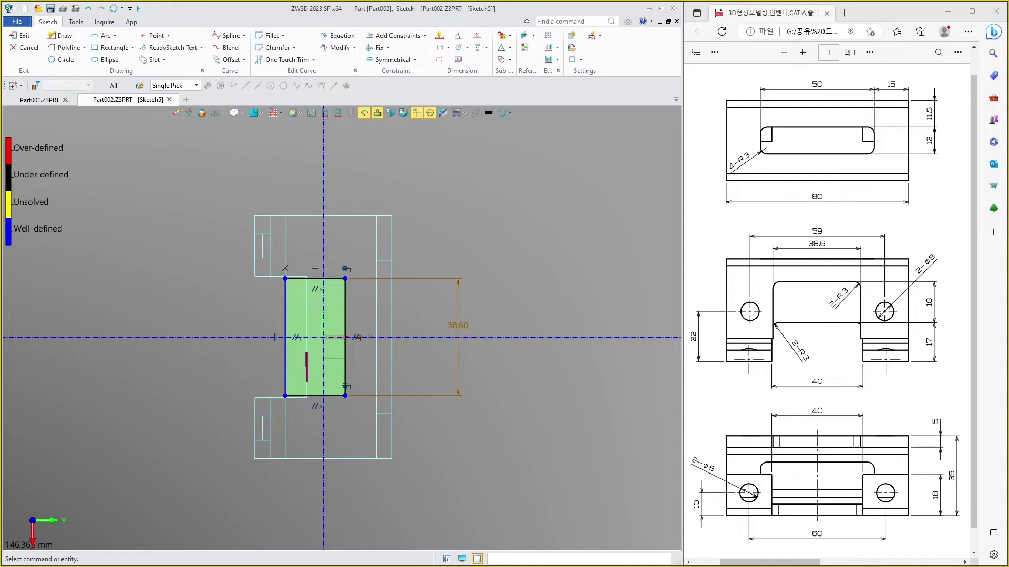
click(343, 366)
mouse_move(935, 318)
mouse_down()
mouse_move(923, 289)
mouse_move(941, 313)
mouse_up()
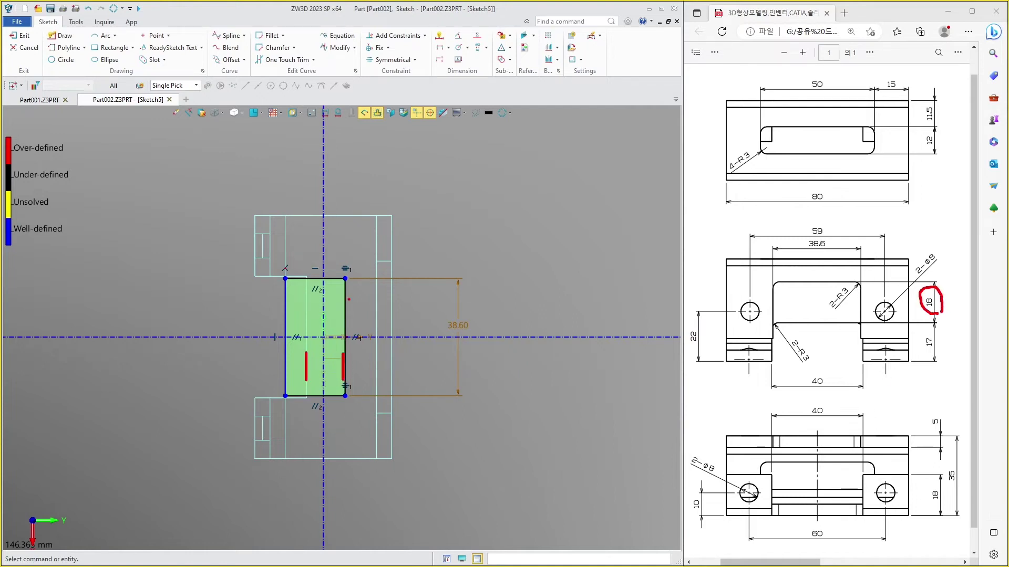
- Dimension the rectangle's width to 18
click(439, 38)
click(306, 315)
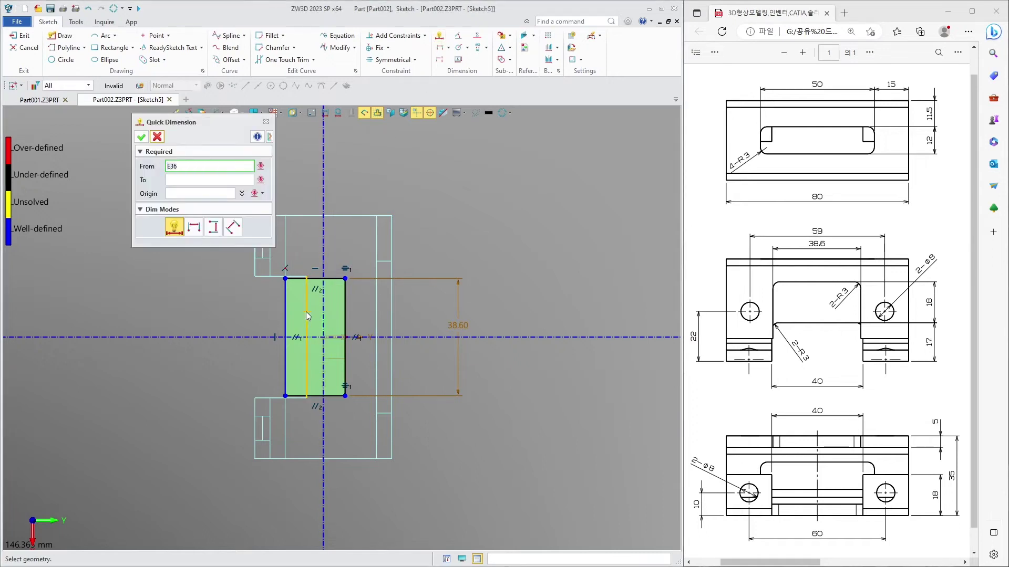
click(349, 311)
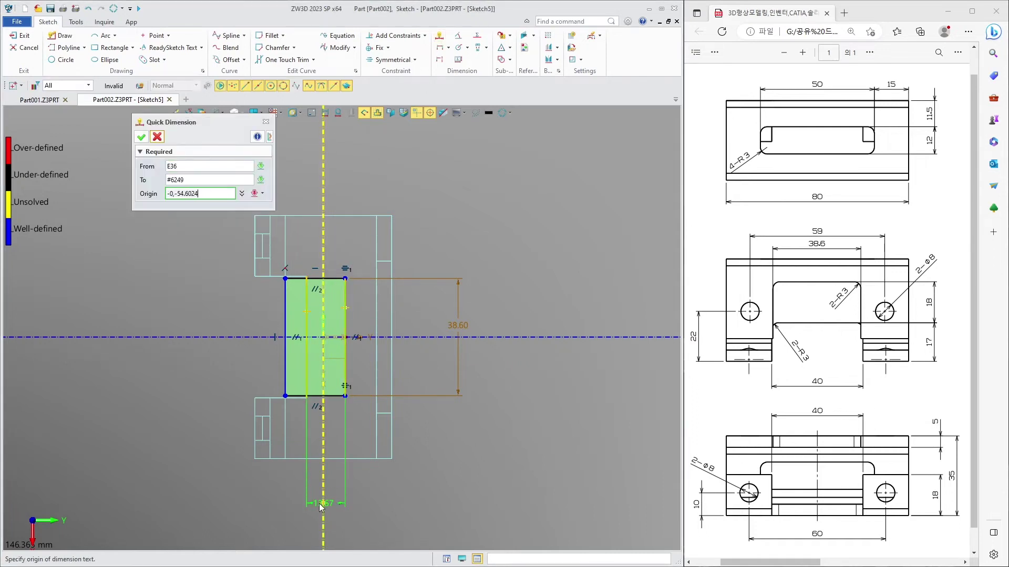
click(266, 492)
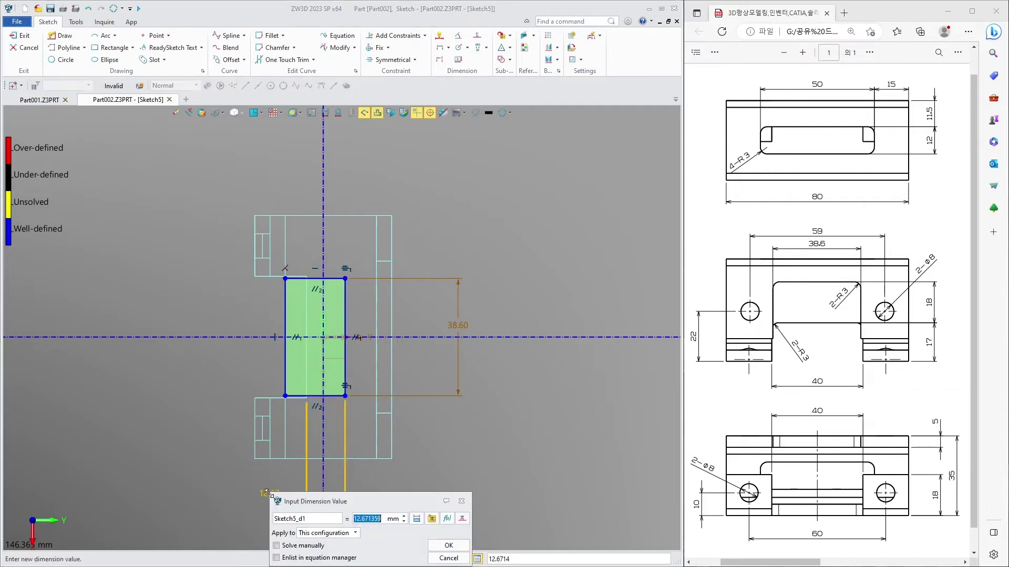
text(18)
key(Return)
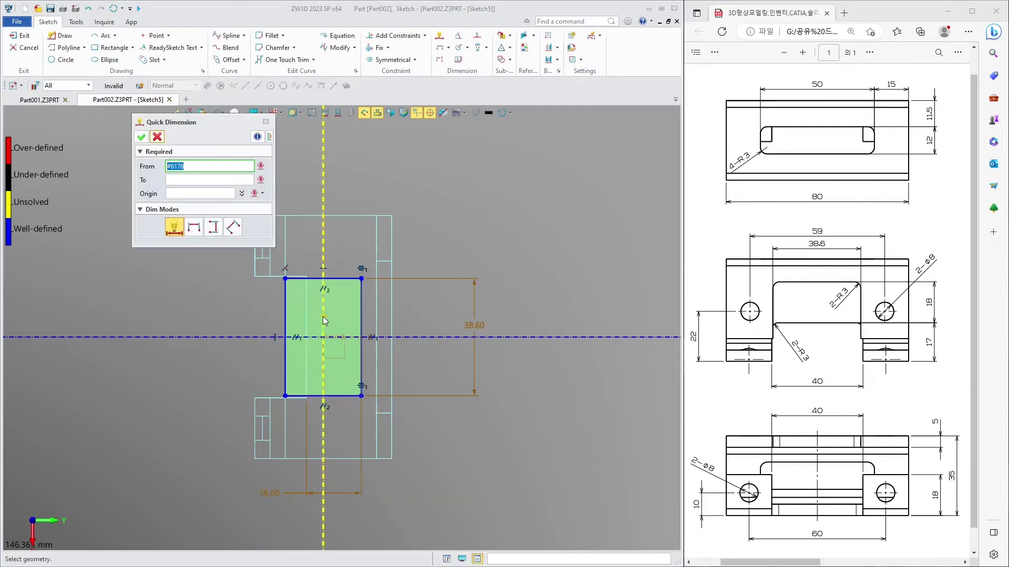
key(Escape)
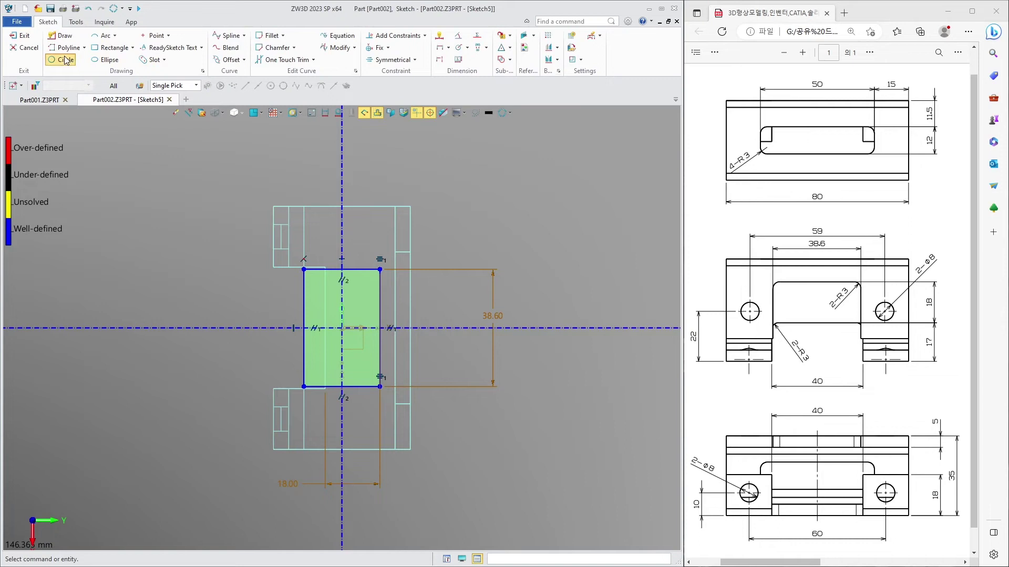
- Draw a circle above the rectangle
click(62, 60)
scroll(325, 226, up, 1)
scroll(328, 233, up, 1)
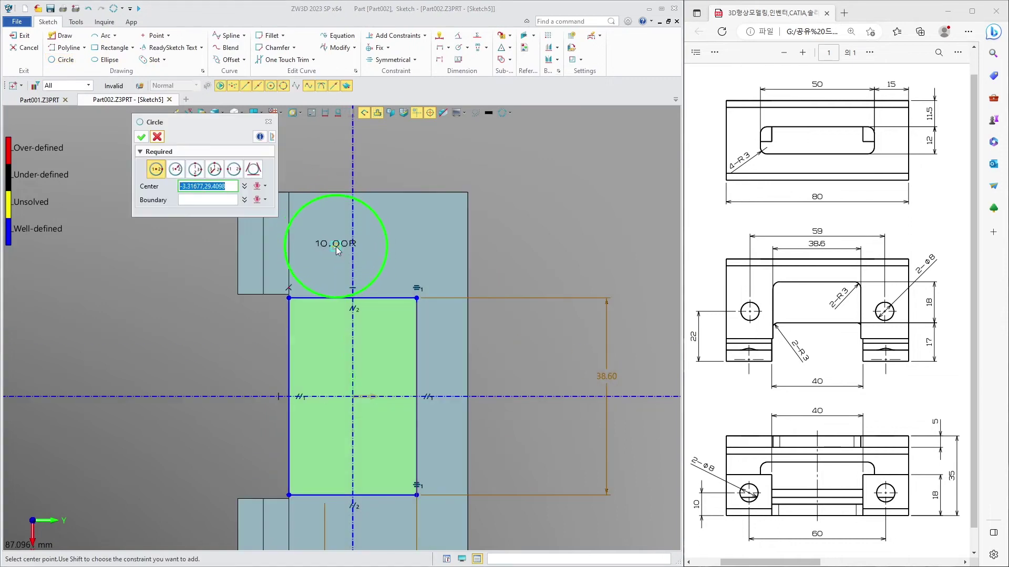
click(368, 244)
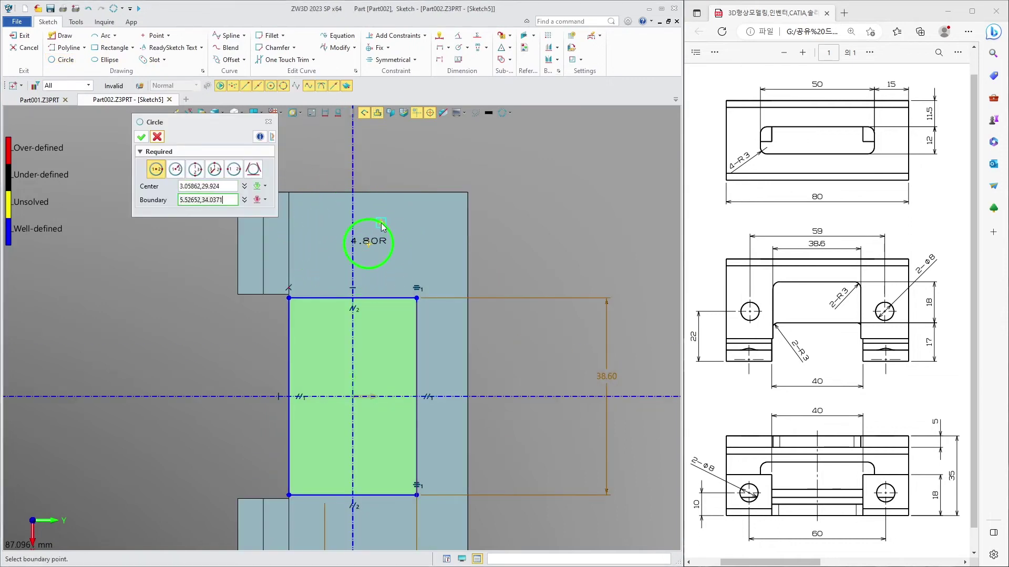
click(381, 221)
click(140, 137)
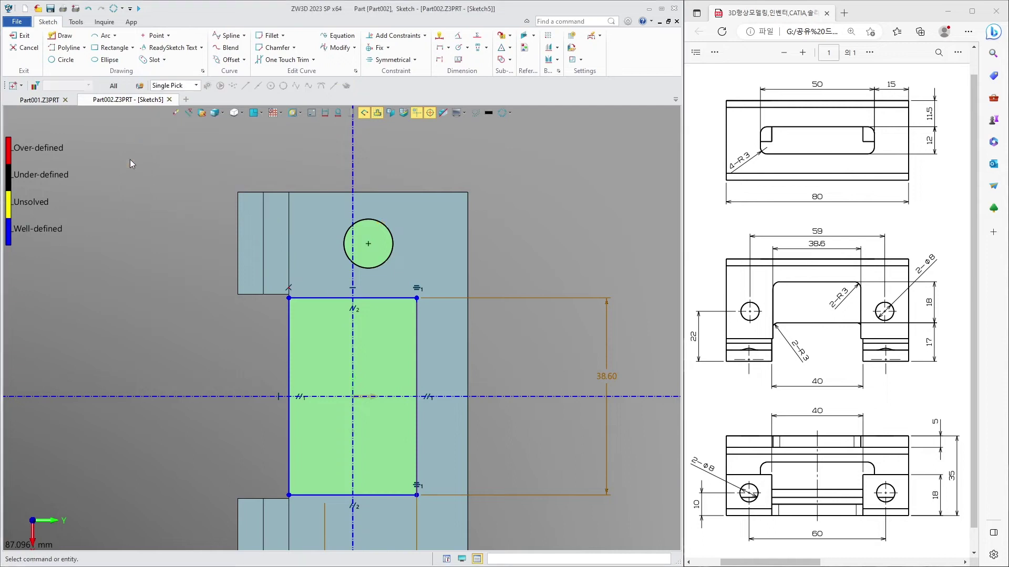
- Dimension the circle to Ø8, 22 from the block's left edge
key(d)
click(375, 220)
click(388, 156)
text(8)
key(Return)
click(237, 259)
click(308, 152)
text(22)
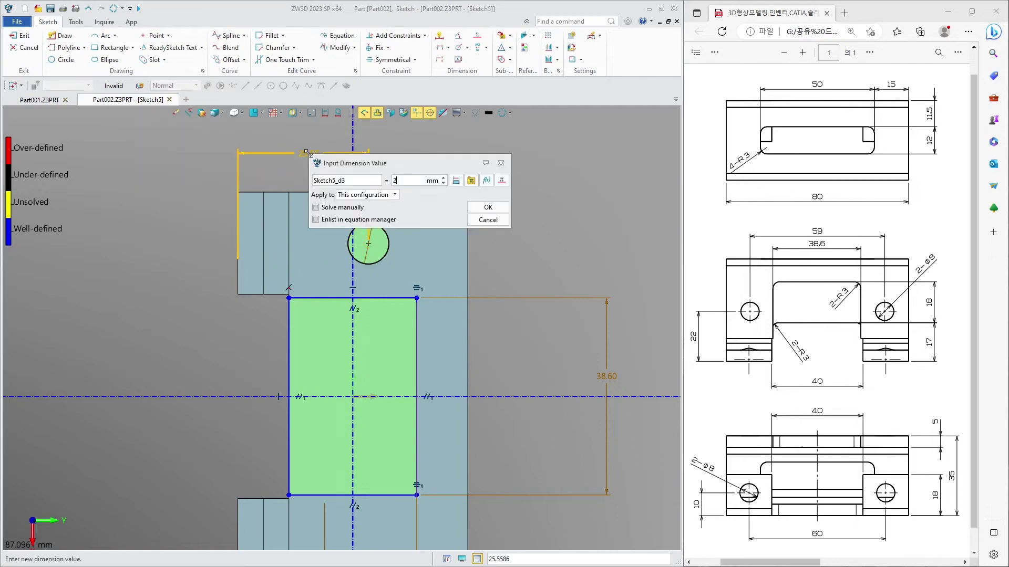
key(Return)
- Place the circle 29.50 (59/2) from the horizontal centreline
click(351, 224)
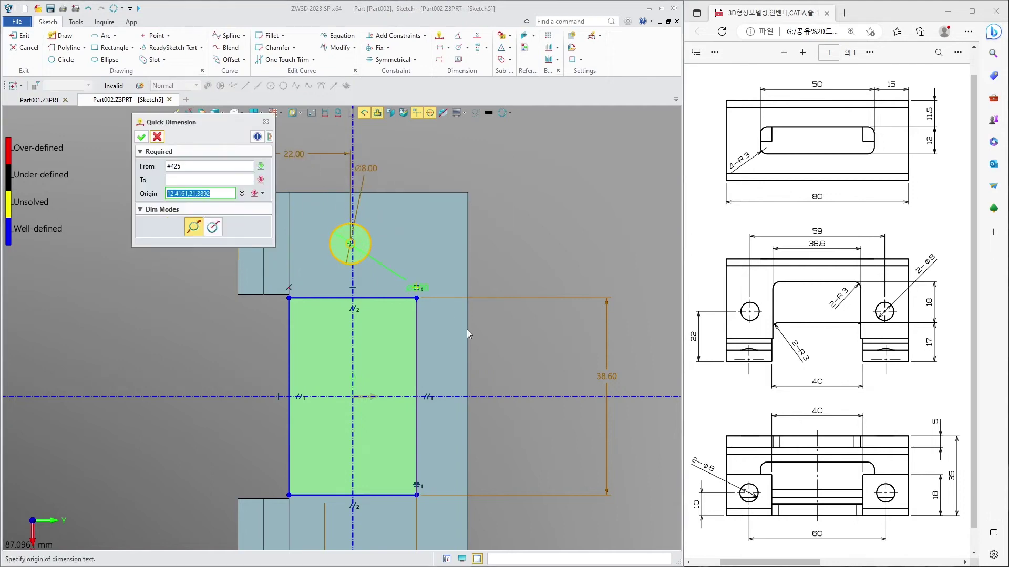
click(500, 398)
click(510, 351)
text(59)
key(Return)
key(Escape)
scroll(452, 328, down, 3)
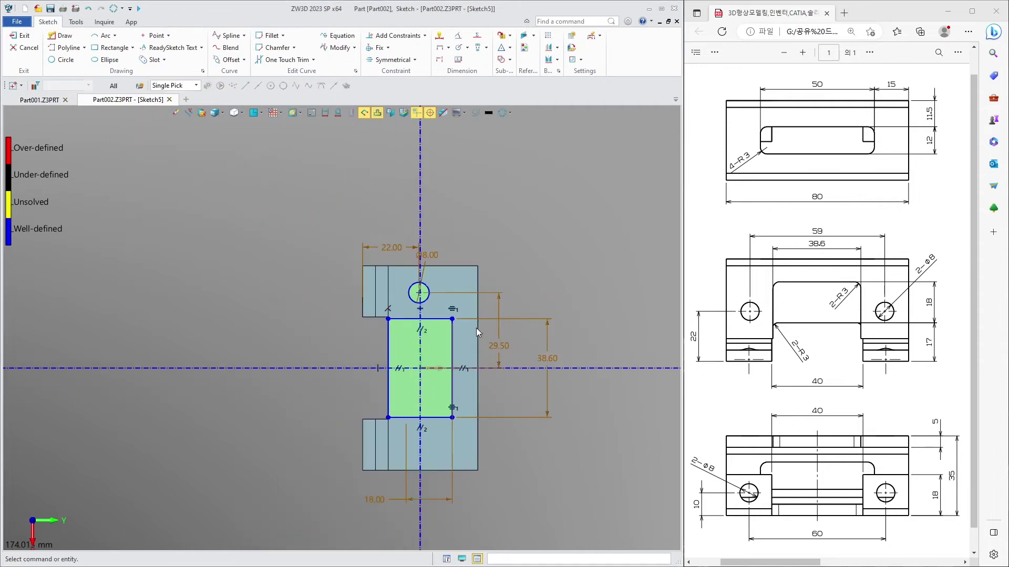
scroll(452, 329, up, 2)
click(551, 59)
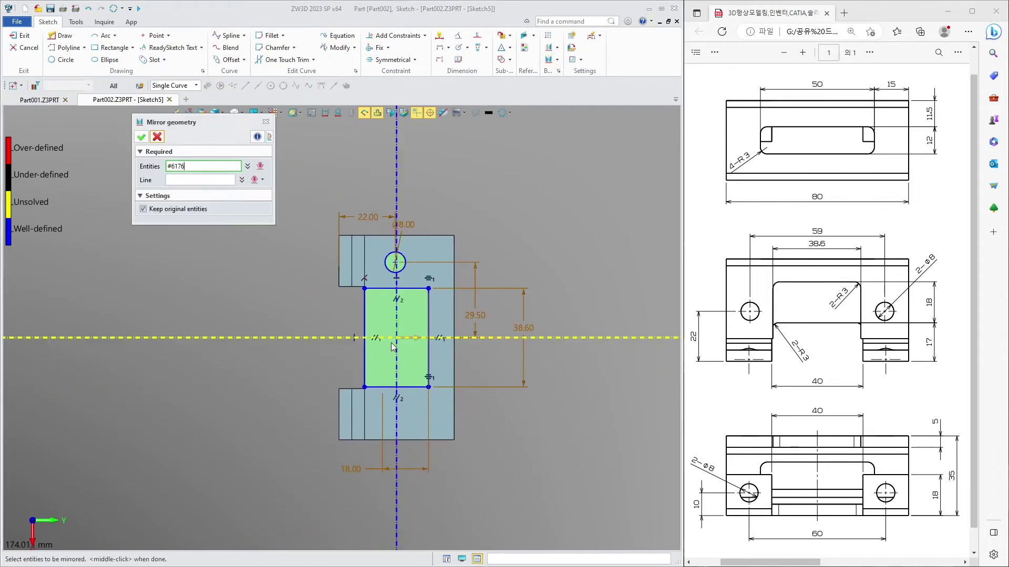
- Mirror the Ø8 circle across the horizontal centreline and exit Sketch5
click(405, 265)
click(172, 180)
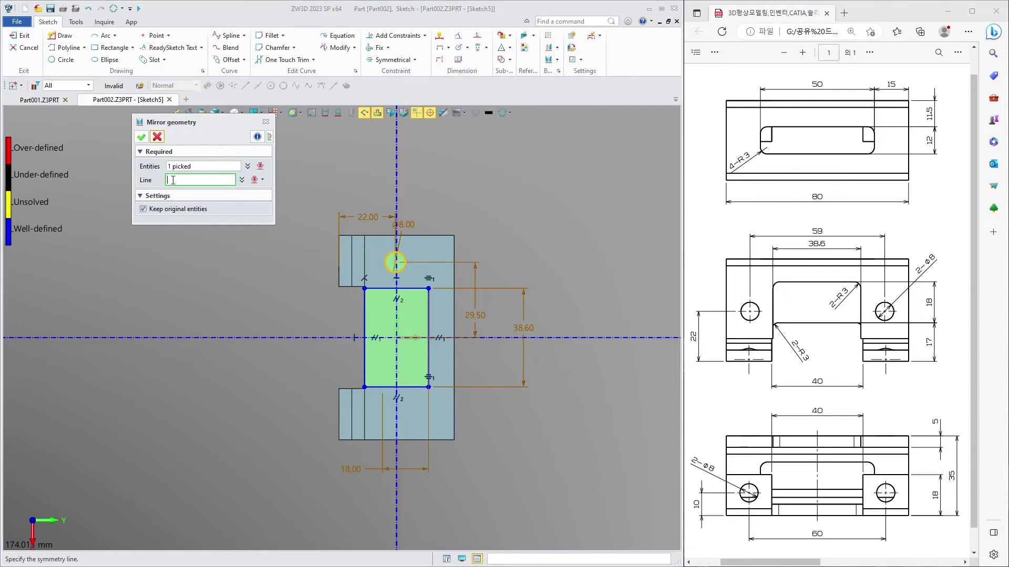
click(292, 337)
key(Escape)
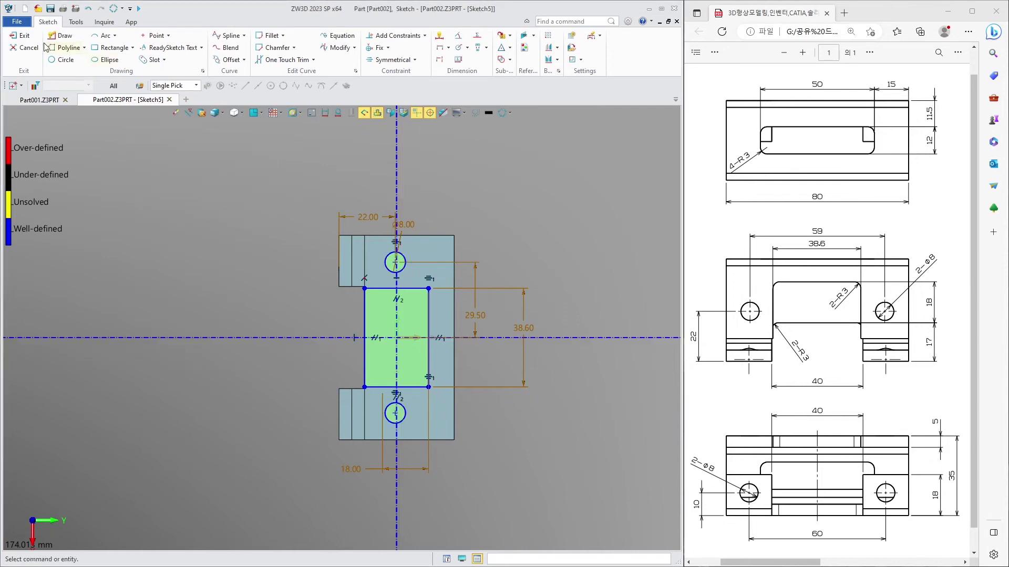
click(24, 35)
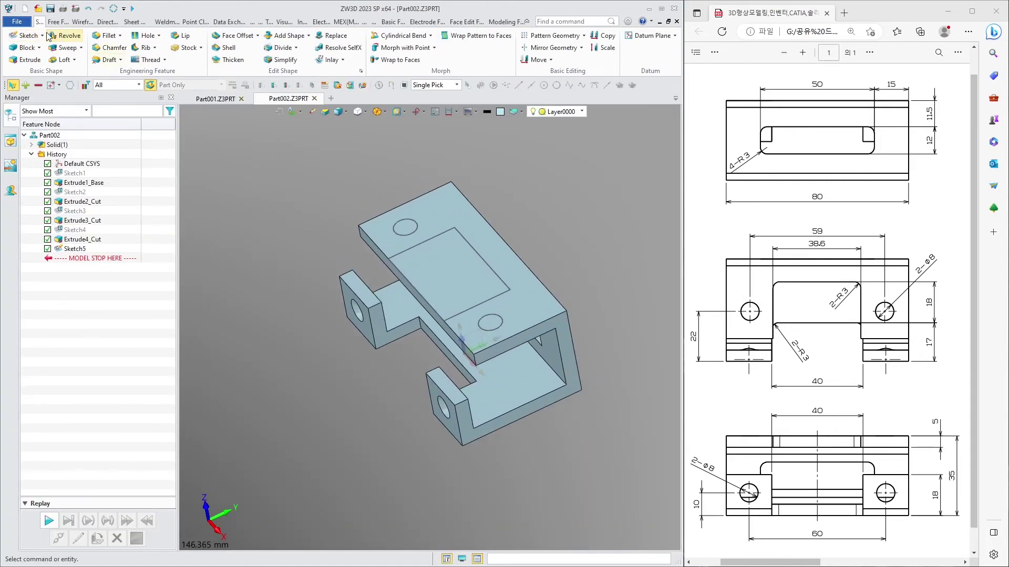
- Extrude Sketch5 two-sided 0 to 17 as a remove cut, opening the slot and holes
click(25, 59)
click(480, 254)
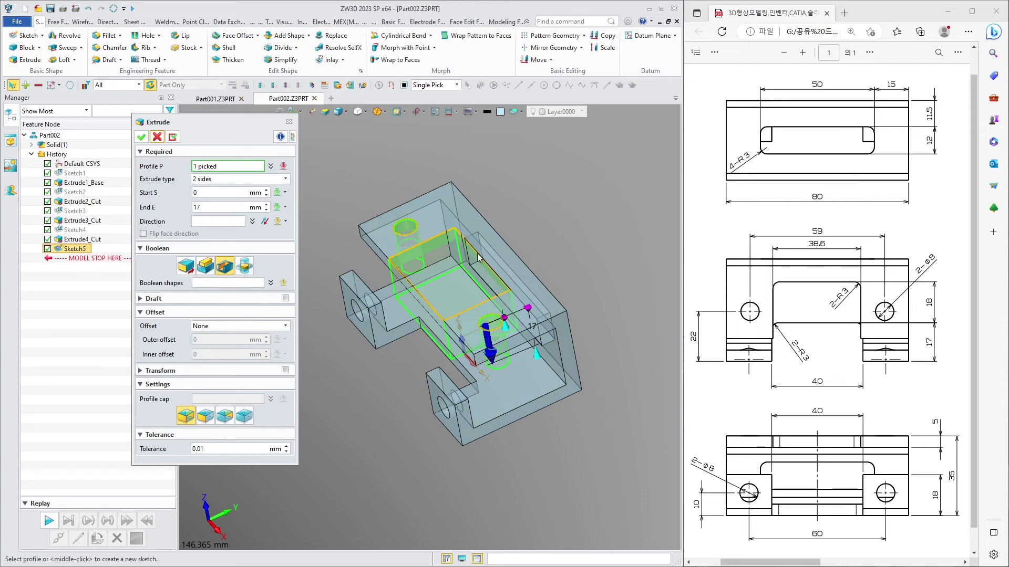
click(140, 136)
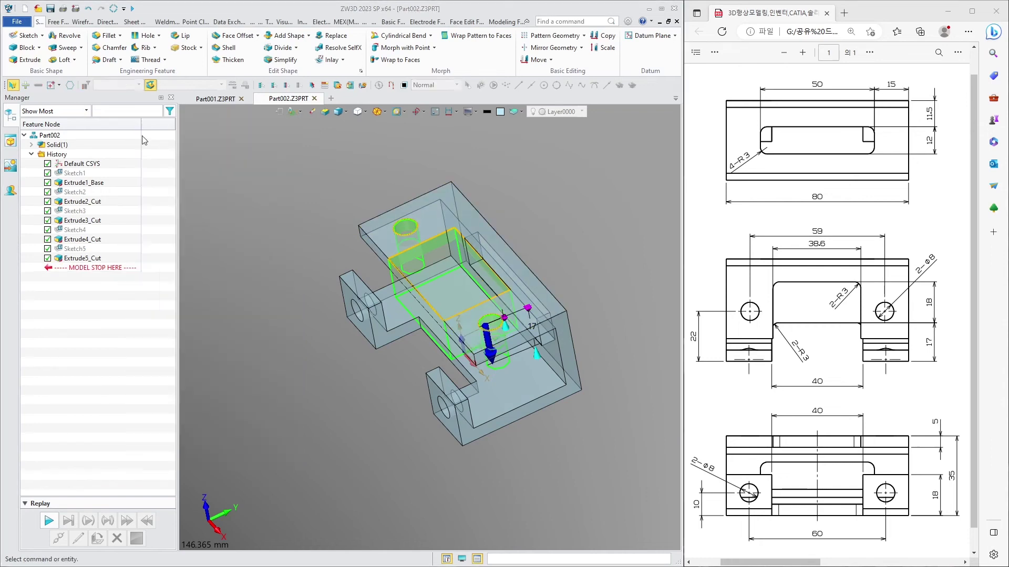
mouse_move(589, 237)
middle_down()
mouse_move(608, 202)
mouse_move(597, 211)
middle_up()
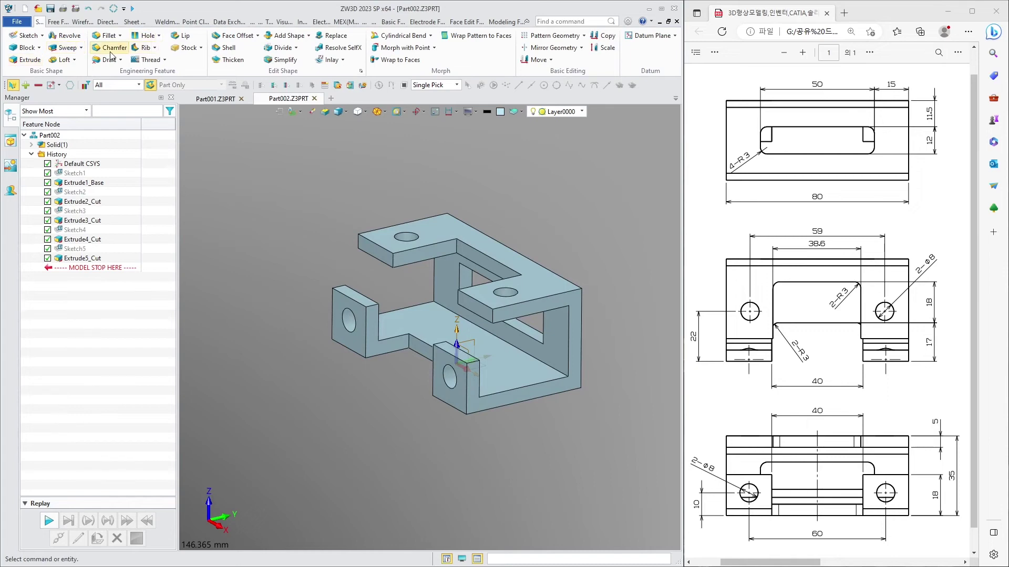
- Start a 3 mm fillet and select the side lug's inner edges and top inner edge
click(105, 35)
click(353, 353)
mouse_move(352, 354)
middle_down()
mouse_move(412, 300)
mouse_move(405, 302)
middle_up()
scroll(413, 301, up, 3)
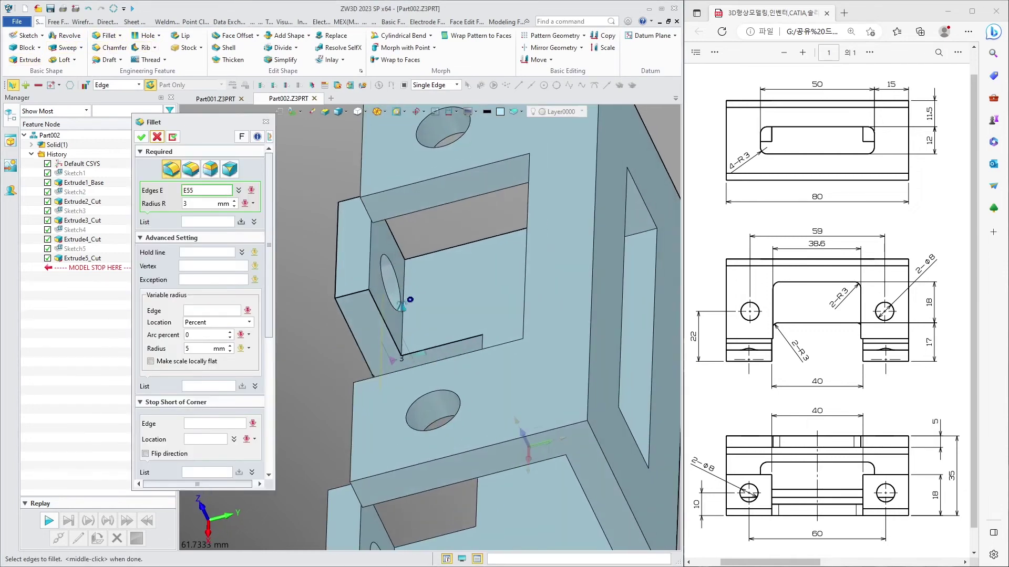
click(408, 302)
scroll(415, 310, down, 2)
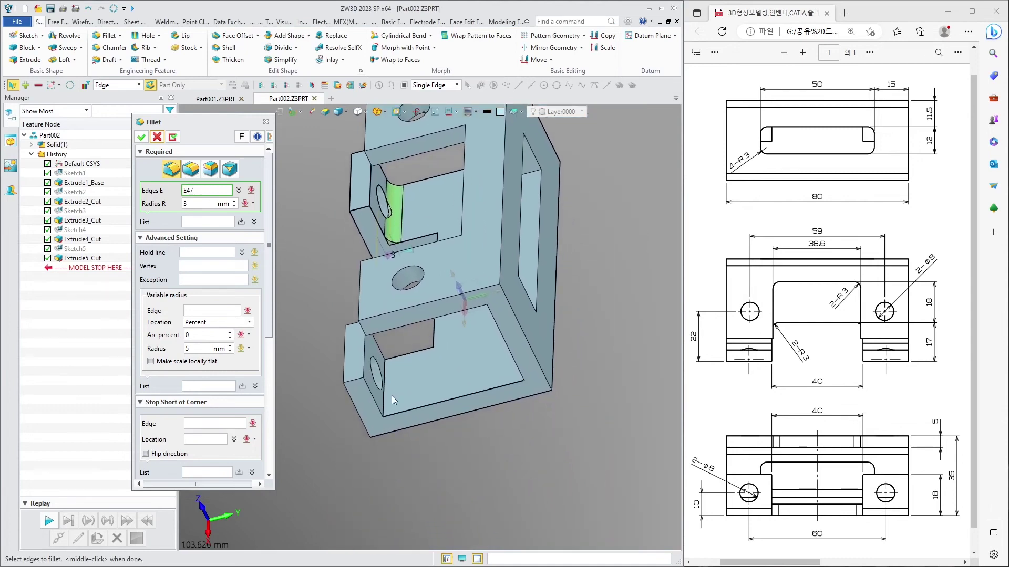
middle_drag(392, 392, 444, 348)
click(537, 348)
middle_drag(537, 348, 536, 215)
click(536, 216)
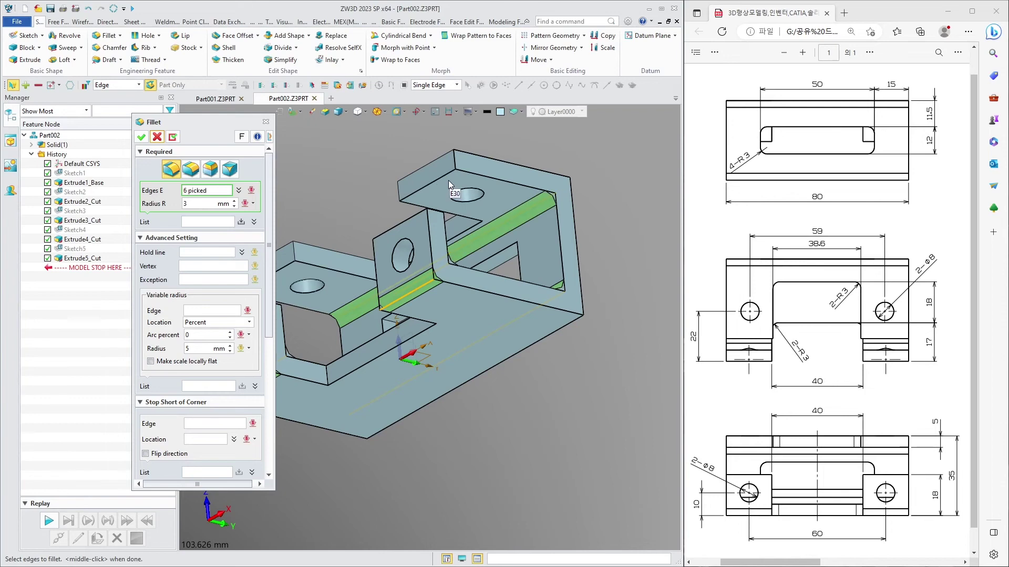
click(448, 180)
click(448, 180)
- Add the long edges and remaining hidden edges, then confirm the 3 mm fillet
middle_drag(522, 267, 459, 359)
click(458, 362)
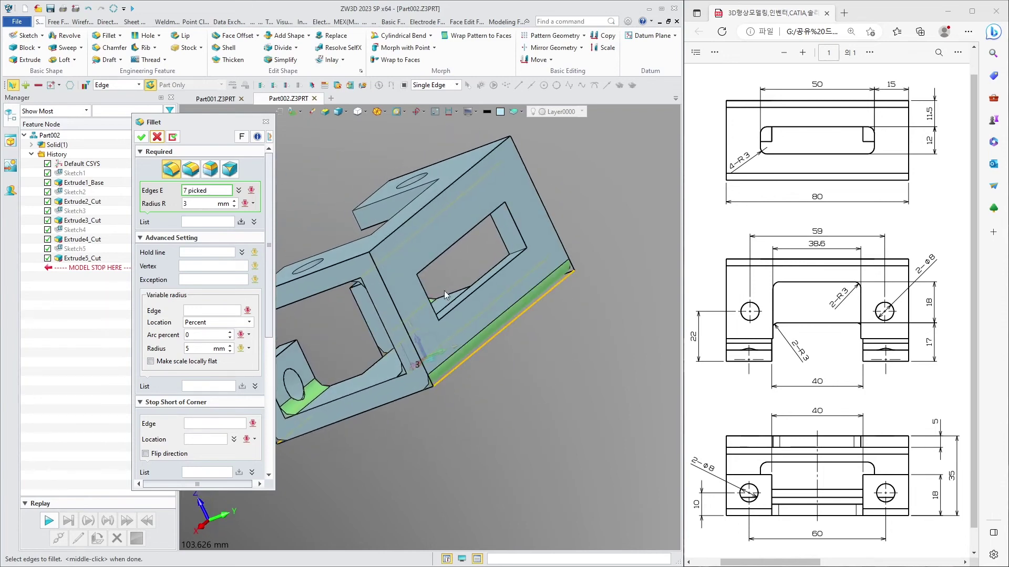
click(410, 220)
click(532, 243)
mouse_move(532, 243)
middle_down()
mouse_move(291, 208)
mouse_move(455, 286)
mouse_move(404, 245)
middle_up()
click(292, 205)
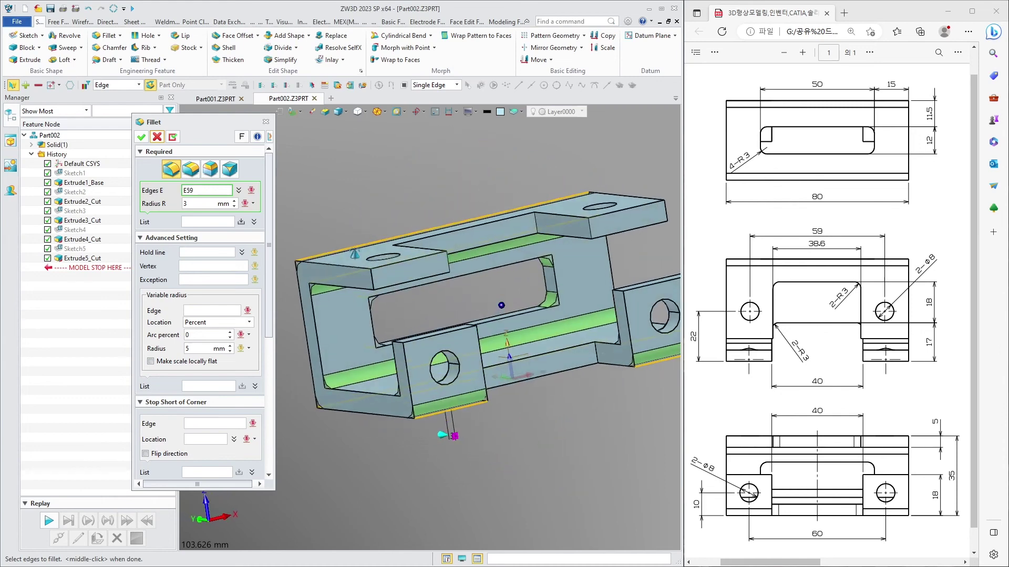
click(404, 245)
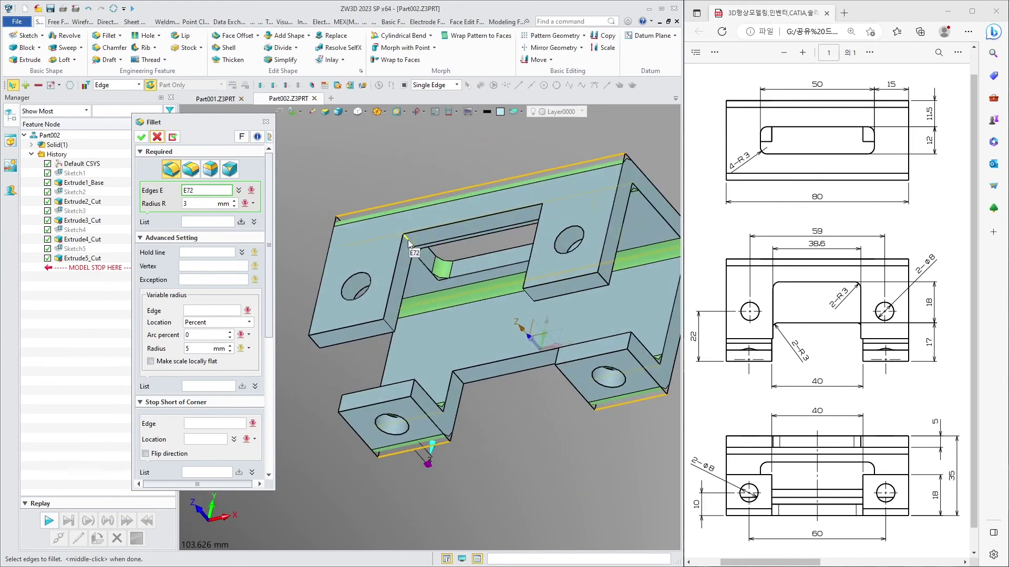
middle_drag(418, 231, 523, 200)
click(518, 236)
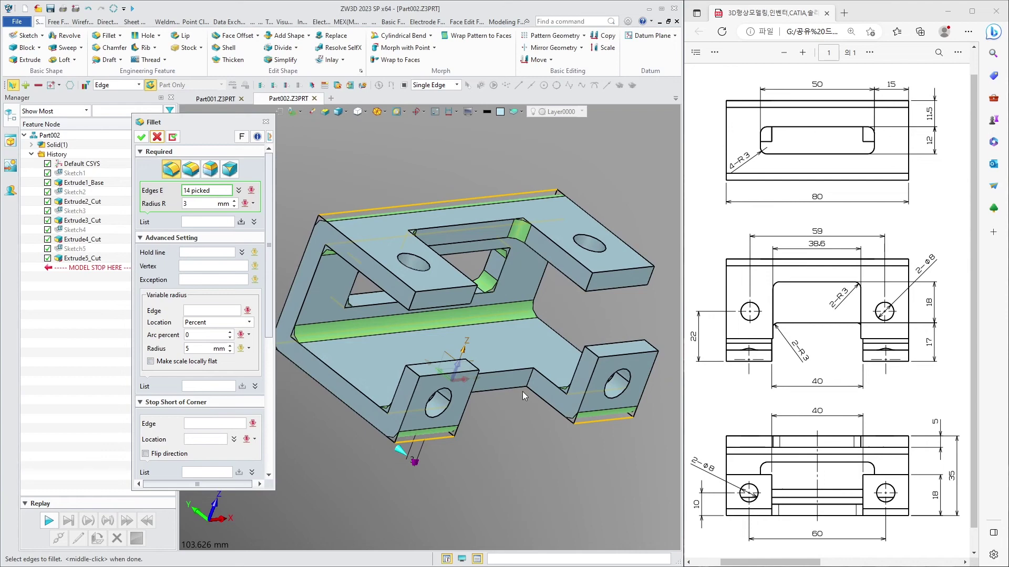
middle_drag(522, 392, 397, 397)
click(397, 393)
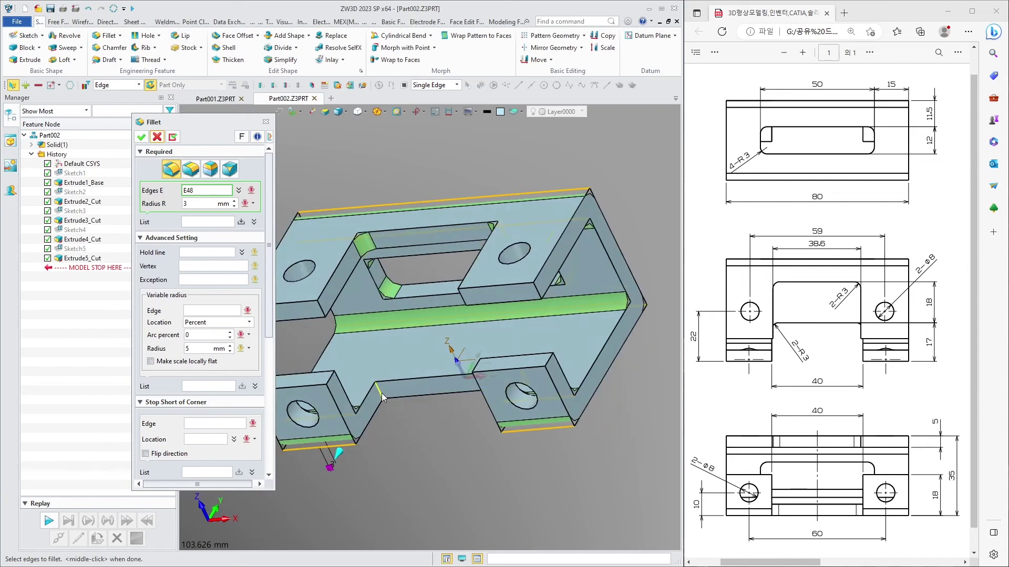
middle_click(289, 201)
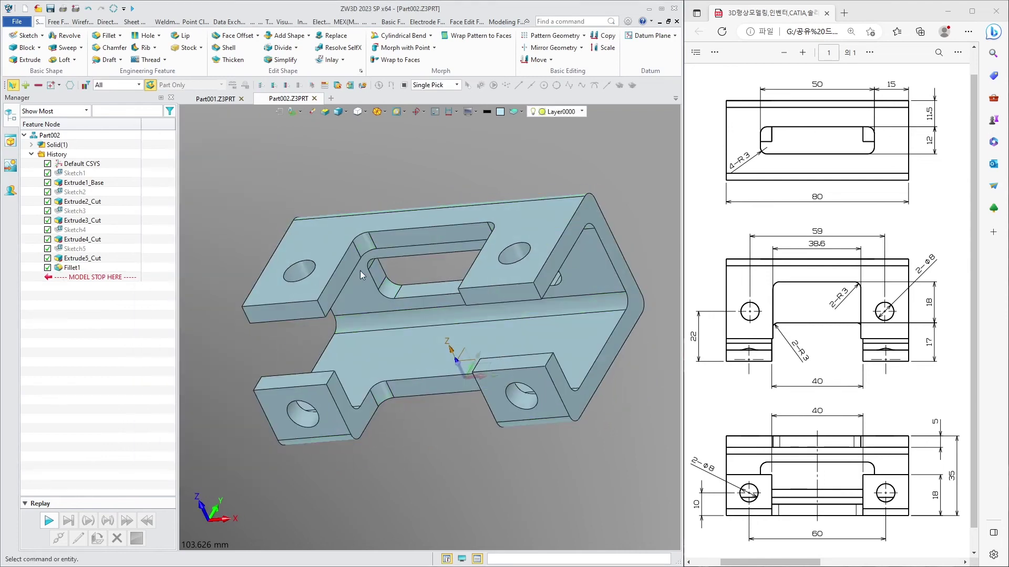
middle_drag(408, 269, 421, 232)
key(Home)
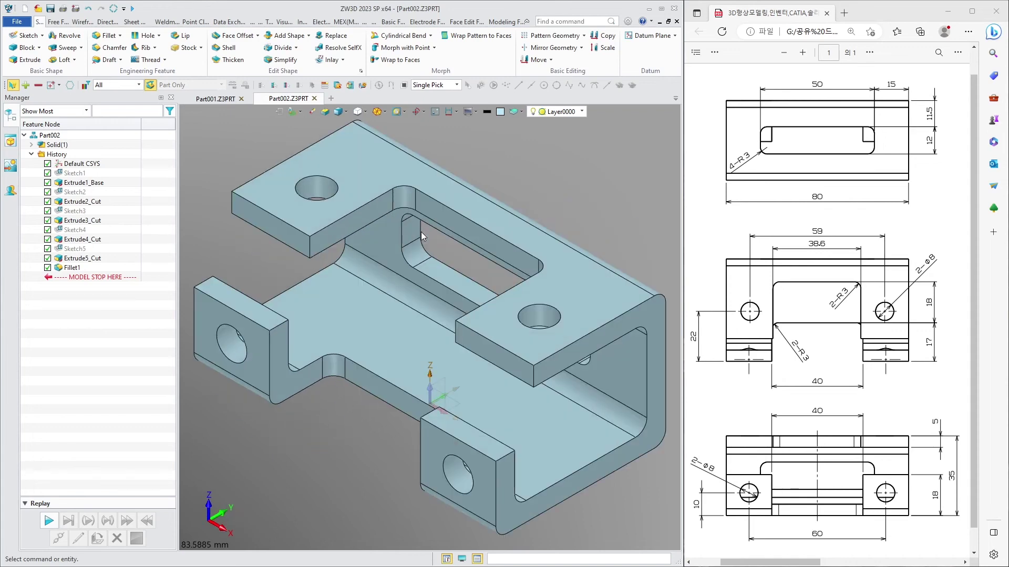
scroll(428, 223, down, 2)
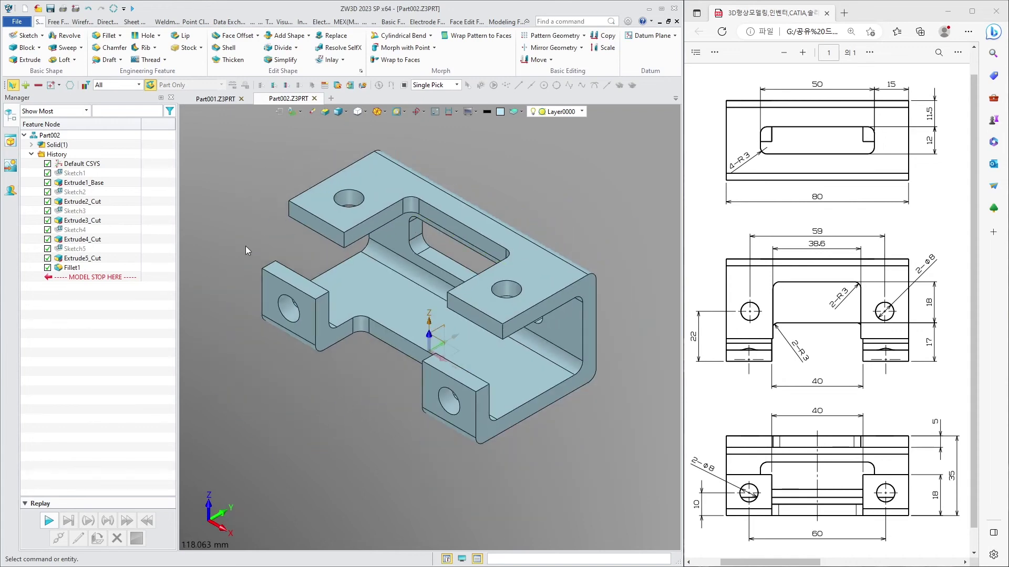